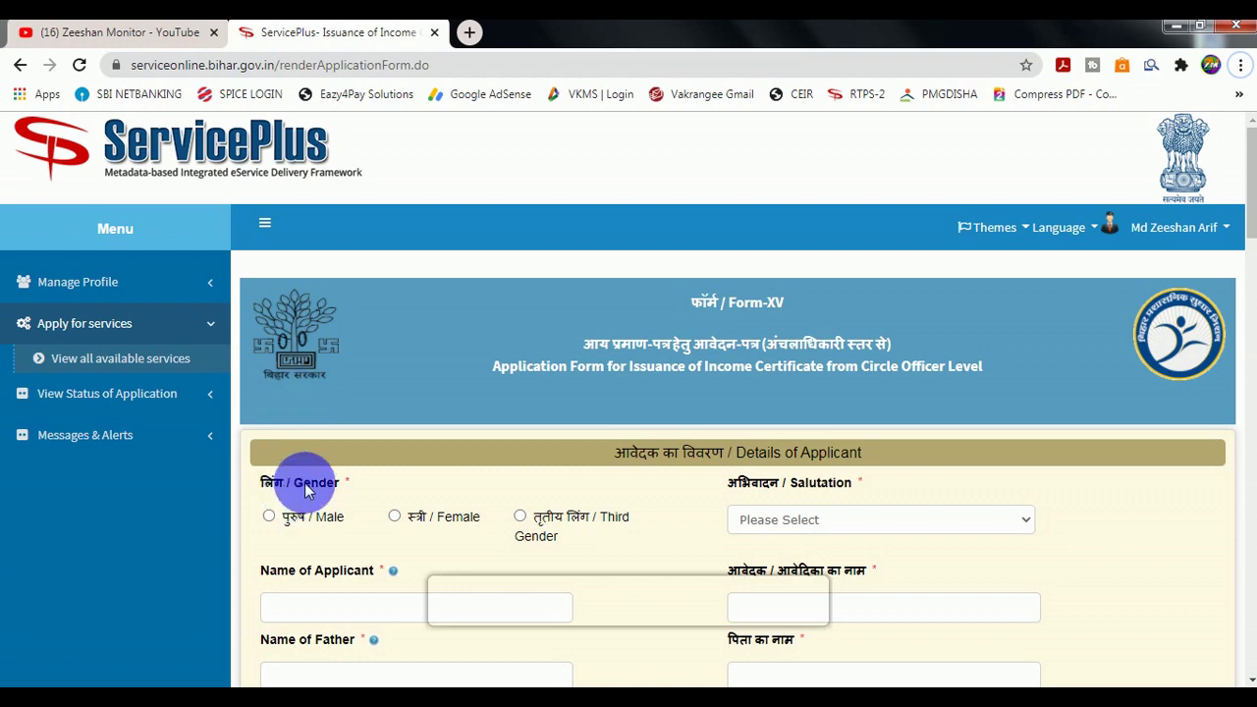
# Set the applicant's salutation to 'कोई अभिवादन नहीं' (no salutation).
pyautogui.scroll(-1, 294, 499)
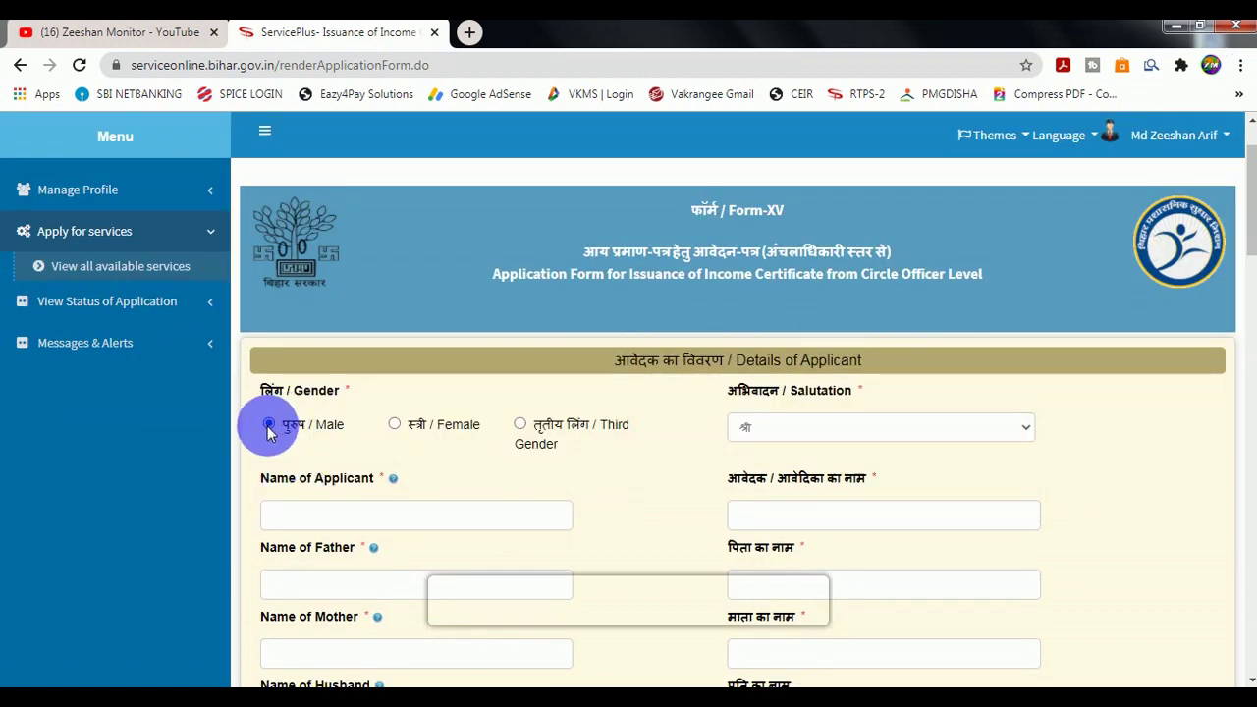
pyautogui.scroll(-1, 280, 429)
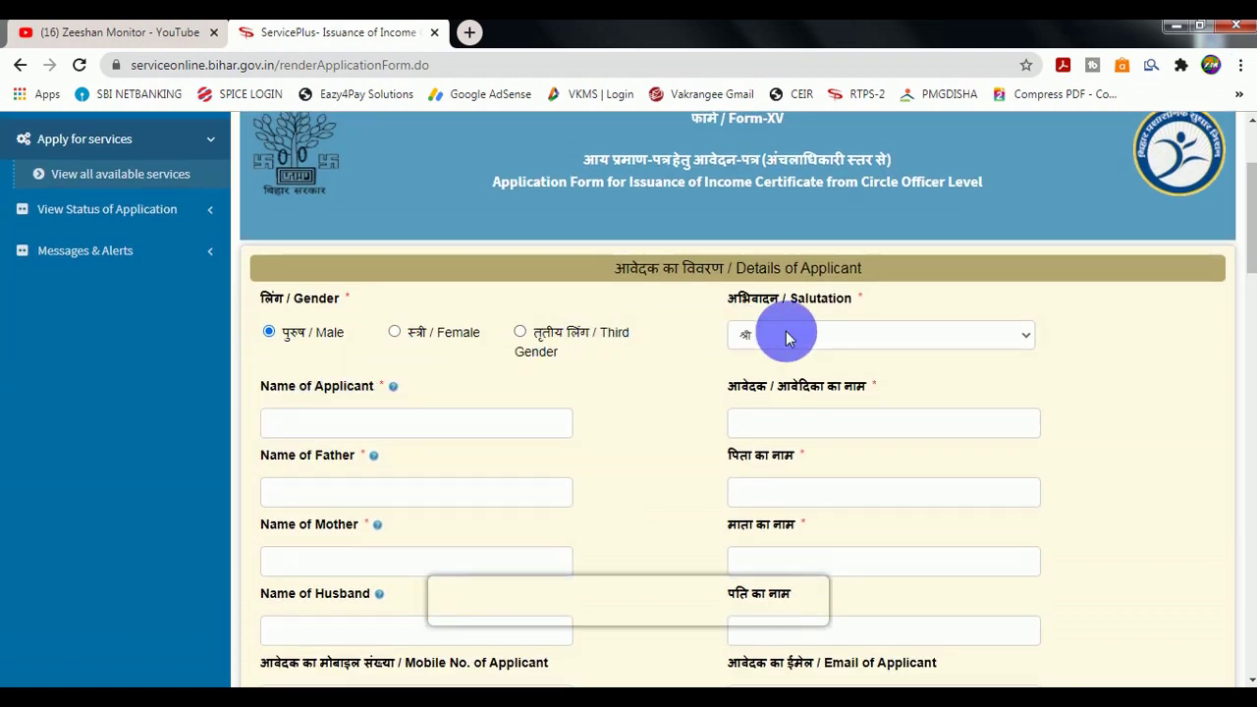
pyautogui.click(786, 337)
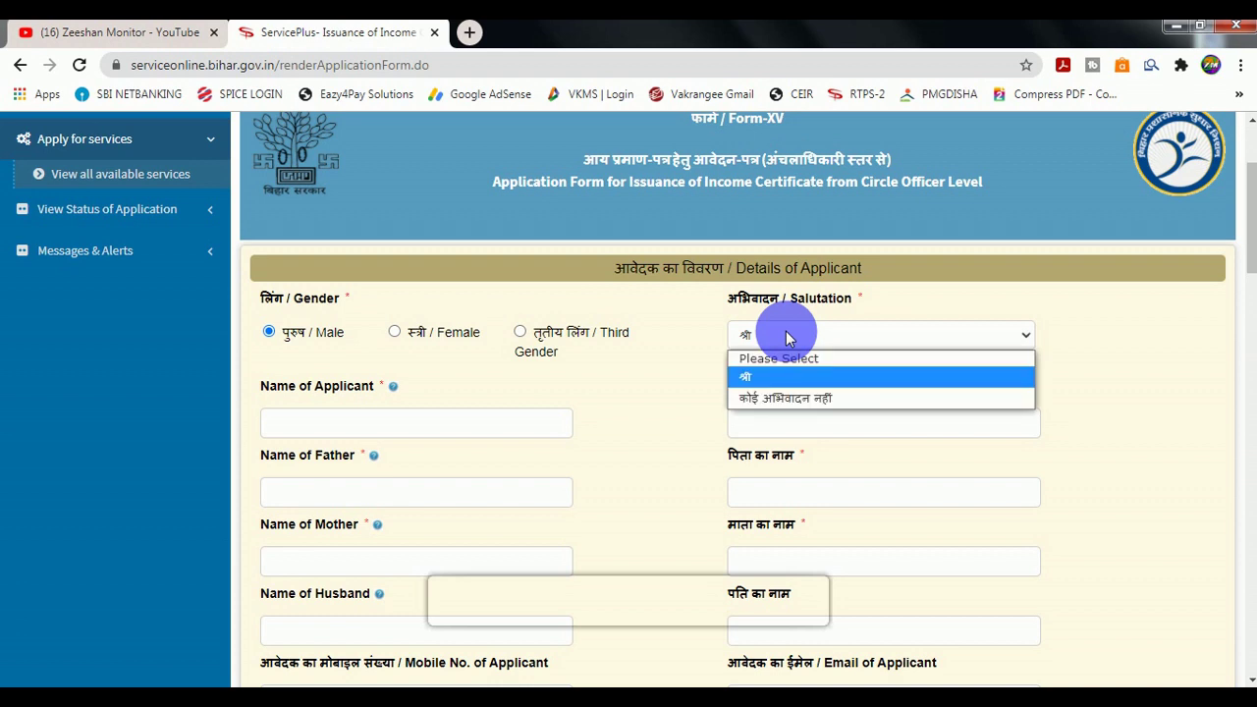
pyautogui.click(756, 398)
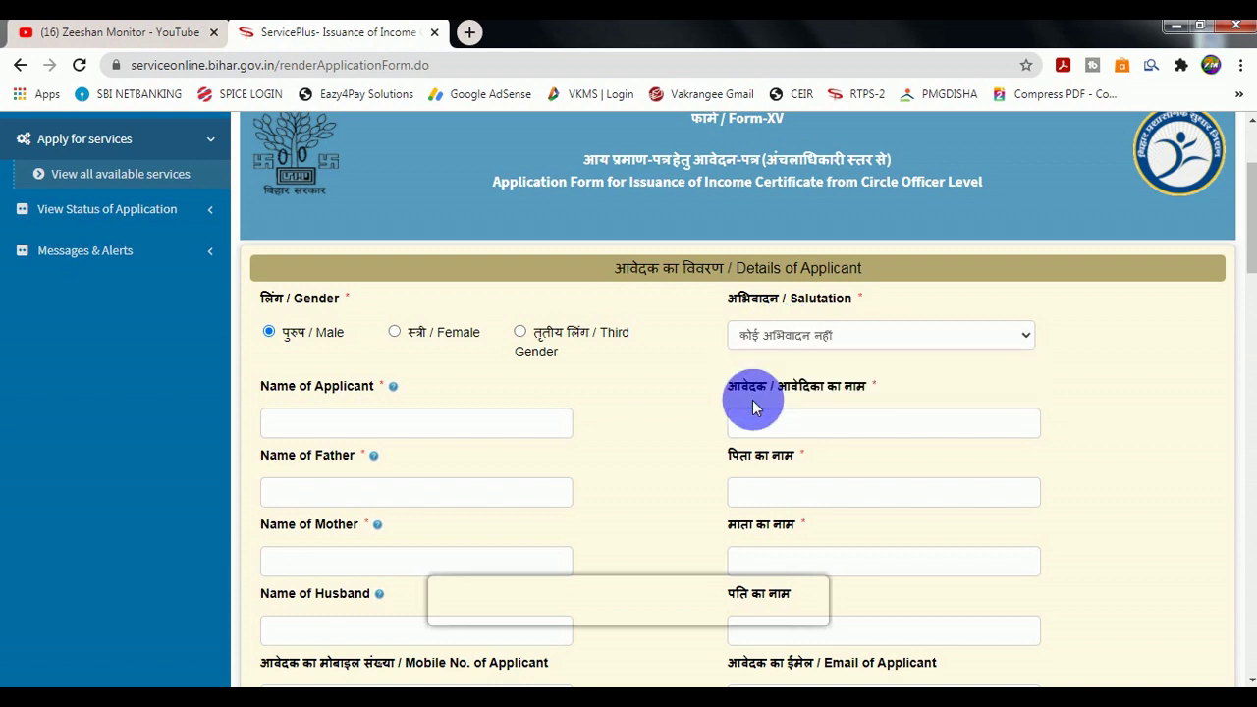
pyautogui.scroll(-1, 491, 402)
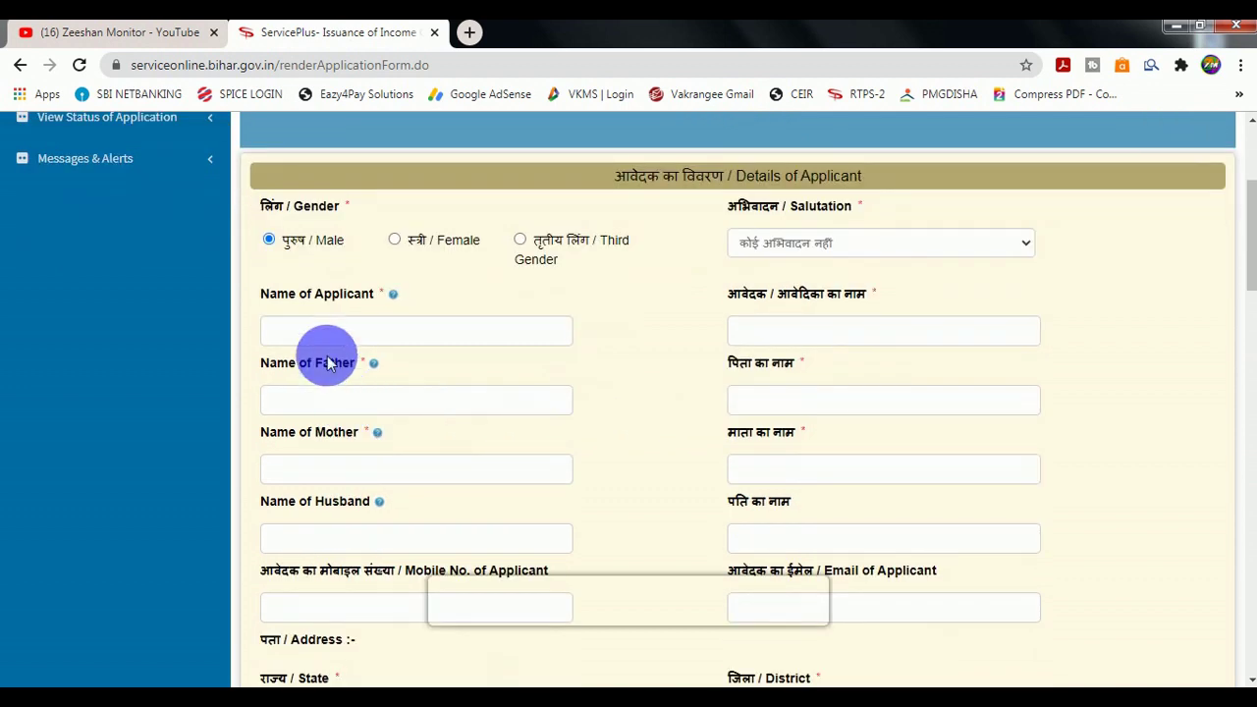
# Enter the applicant's and father's names in English, then select the auto-filled Hindi applicant name.
pyautogui.click(344, 339)
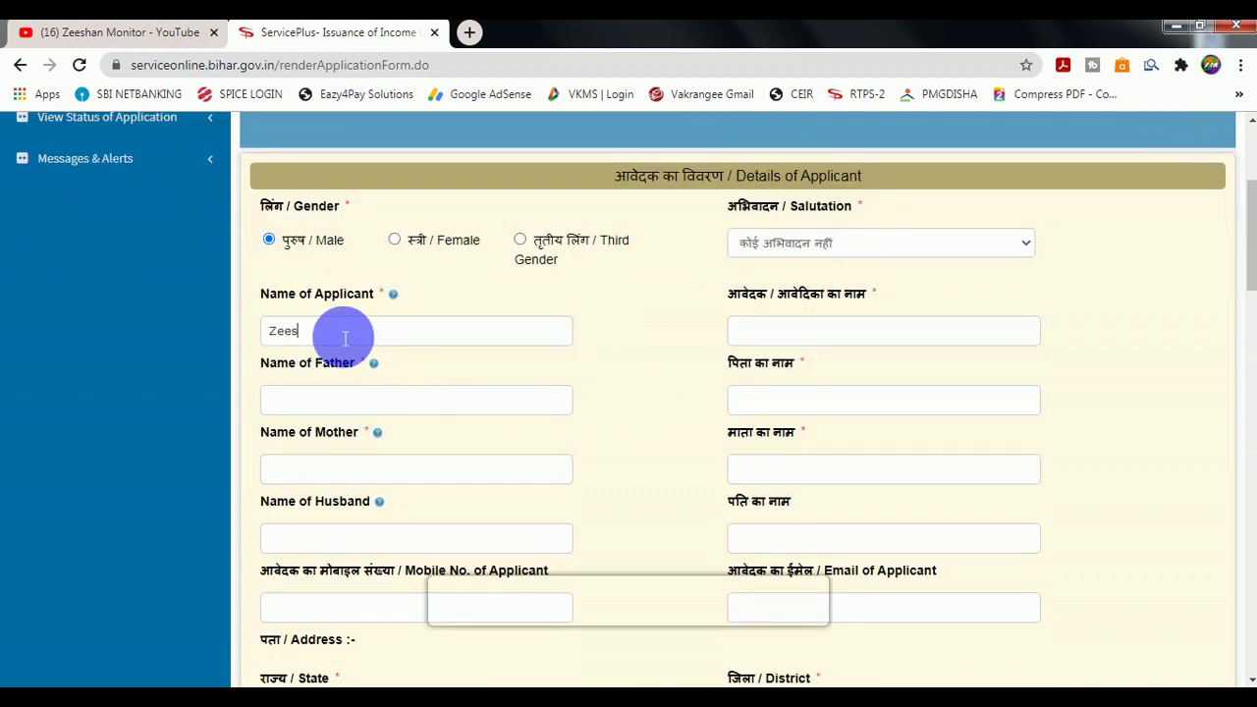
pyautogui.write('Zeeshan')
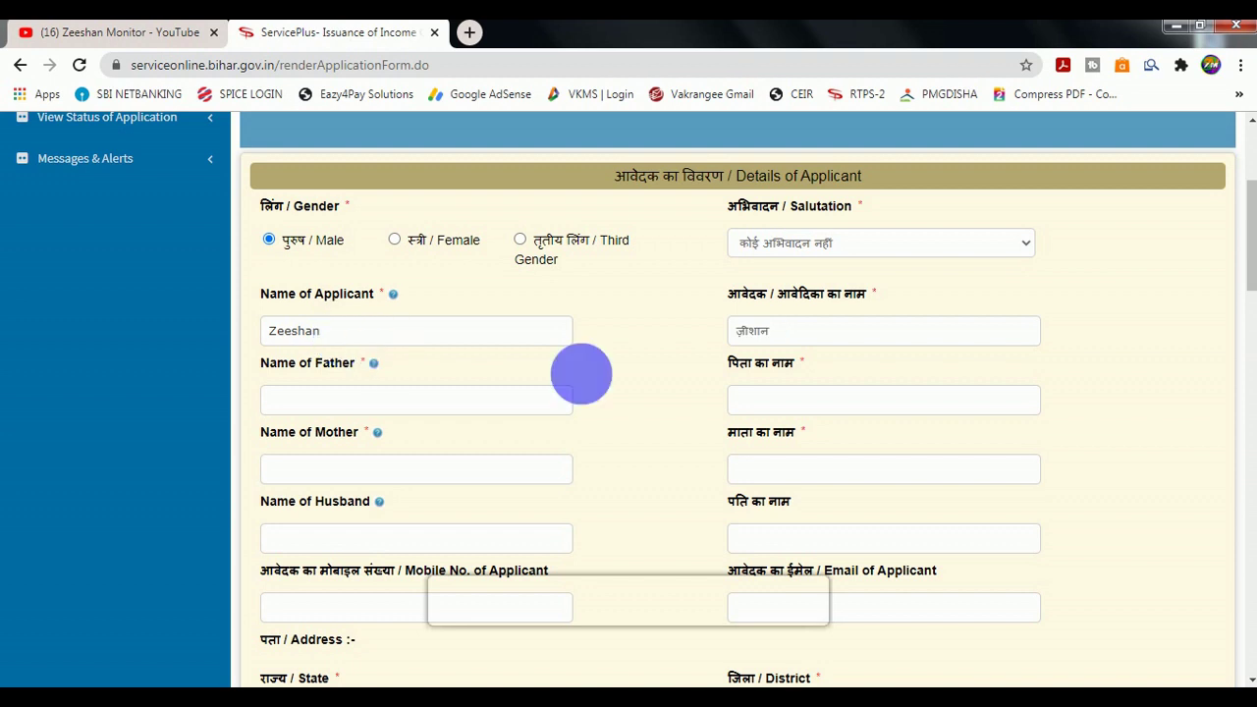
pyautogui.click(398, 407)
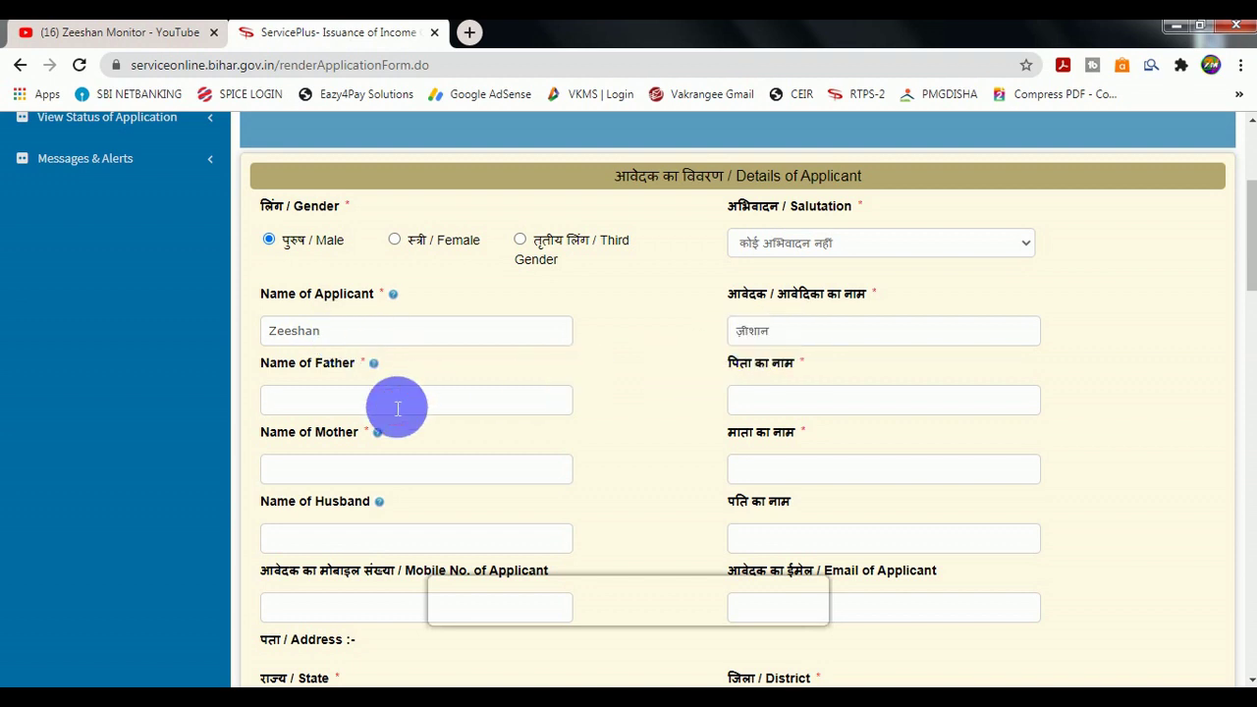
pyautogui.write('Arif')
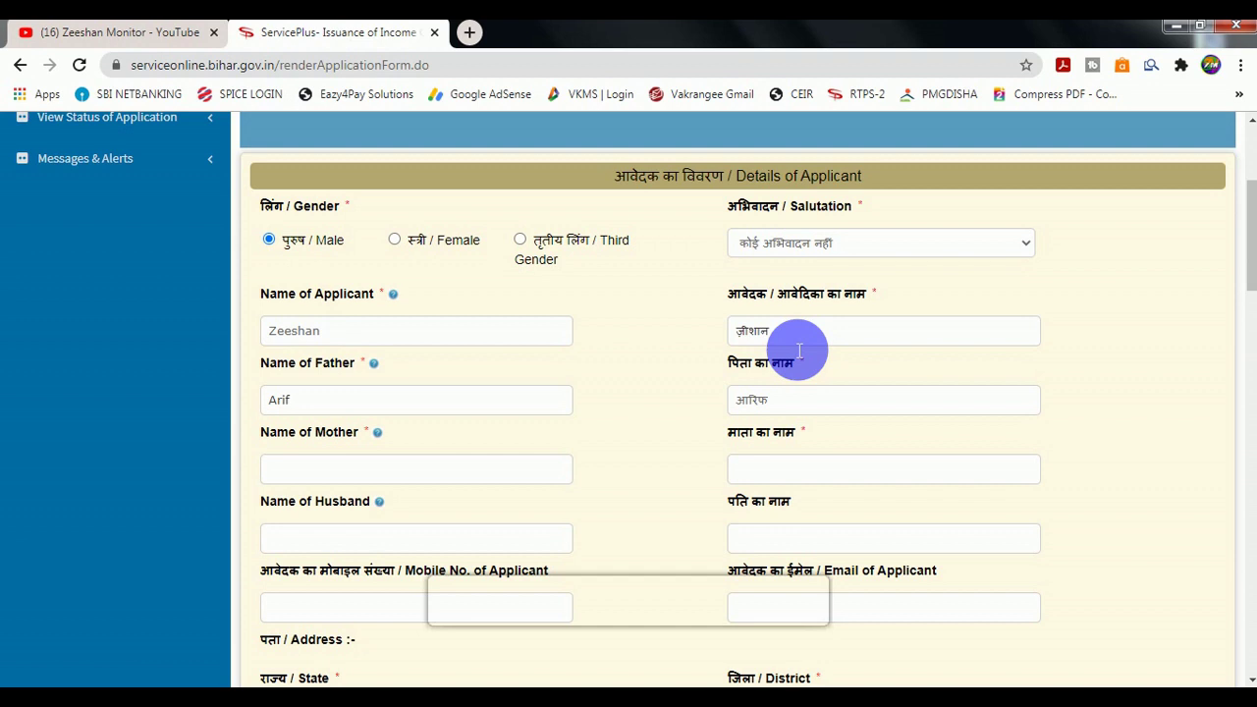
pyautogui.doubleClick(772, 331)
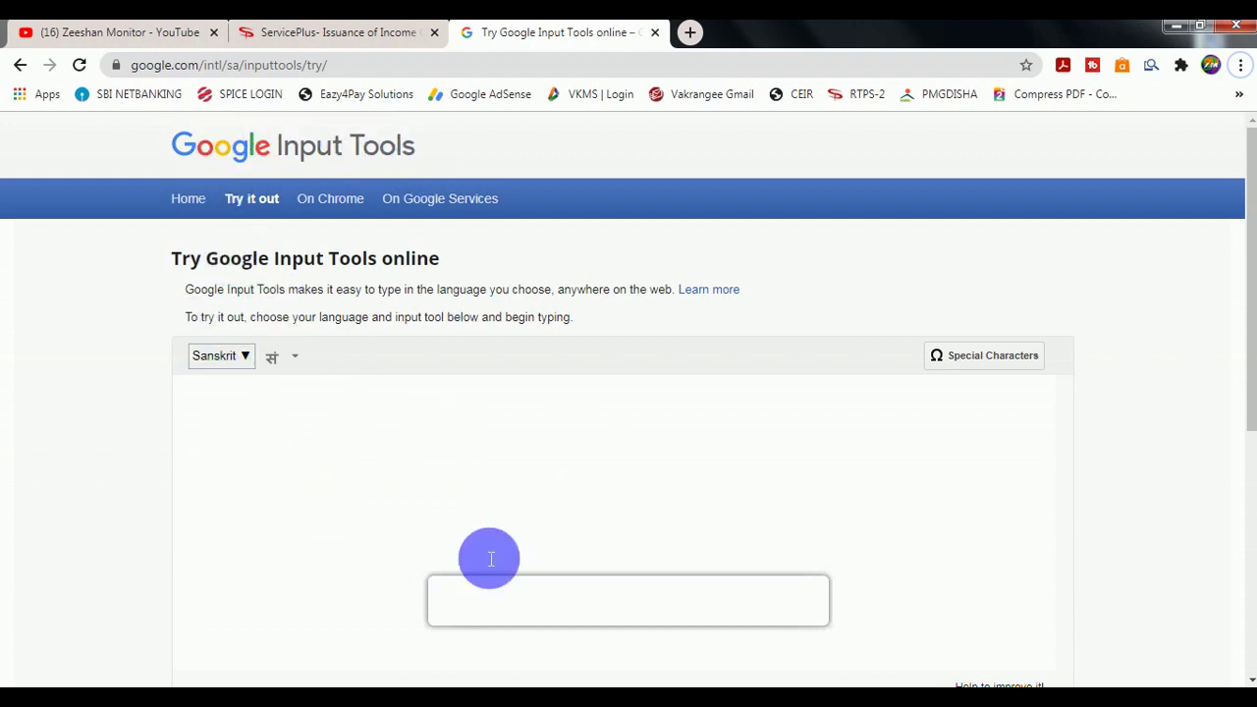
# Produce the applicant's name in Hindi script in Google Input Tools using the preferred spelling candidate.
pyautogui.click(222, 365)
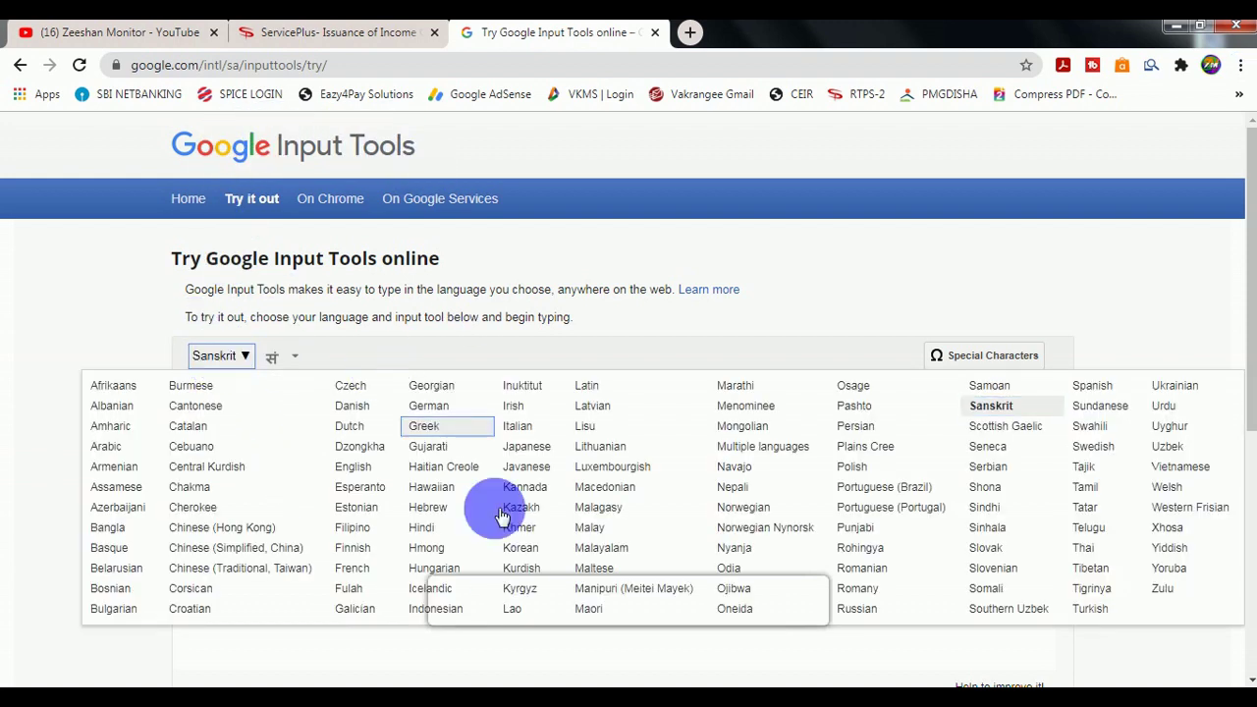
pyautogui.click(438, 537)
pyautogui.write('z')
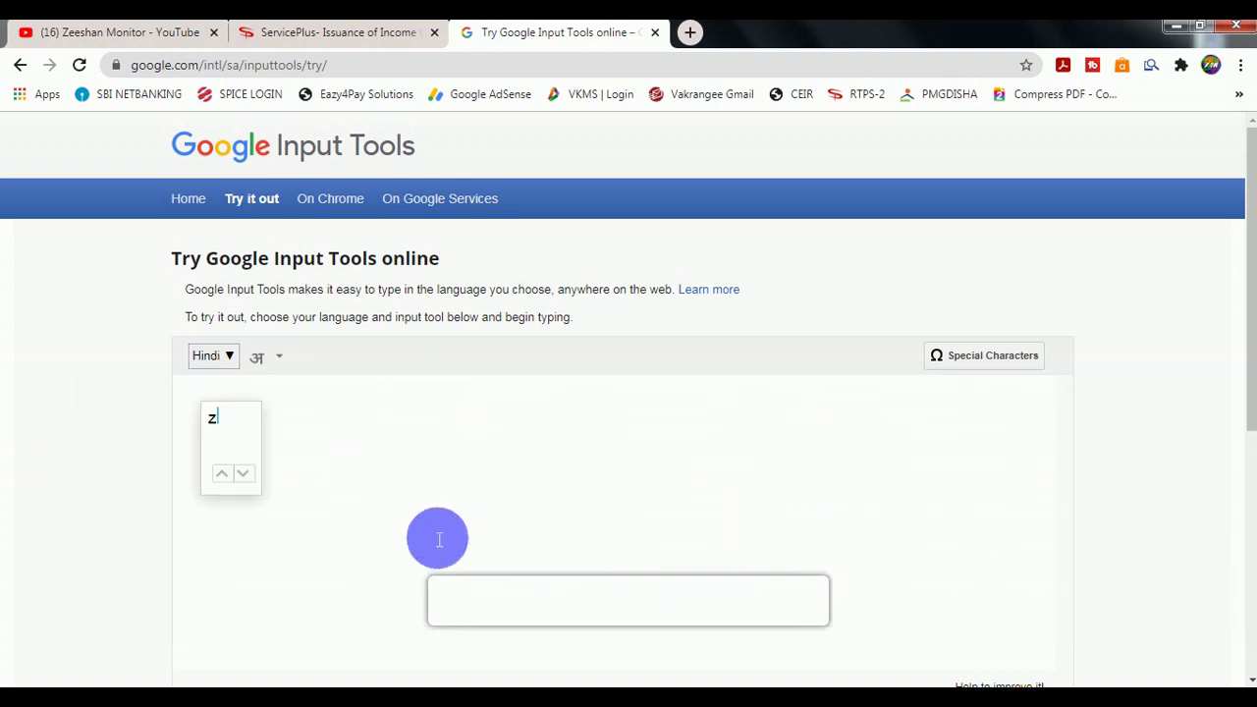
pyautogui.write('eeshan')
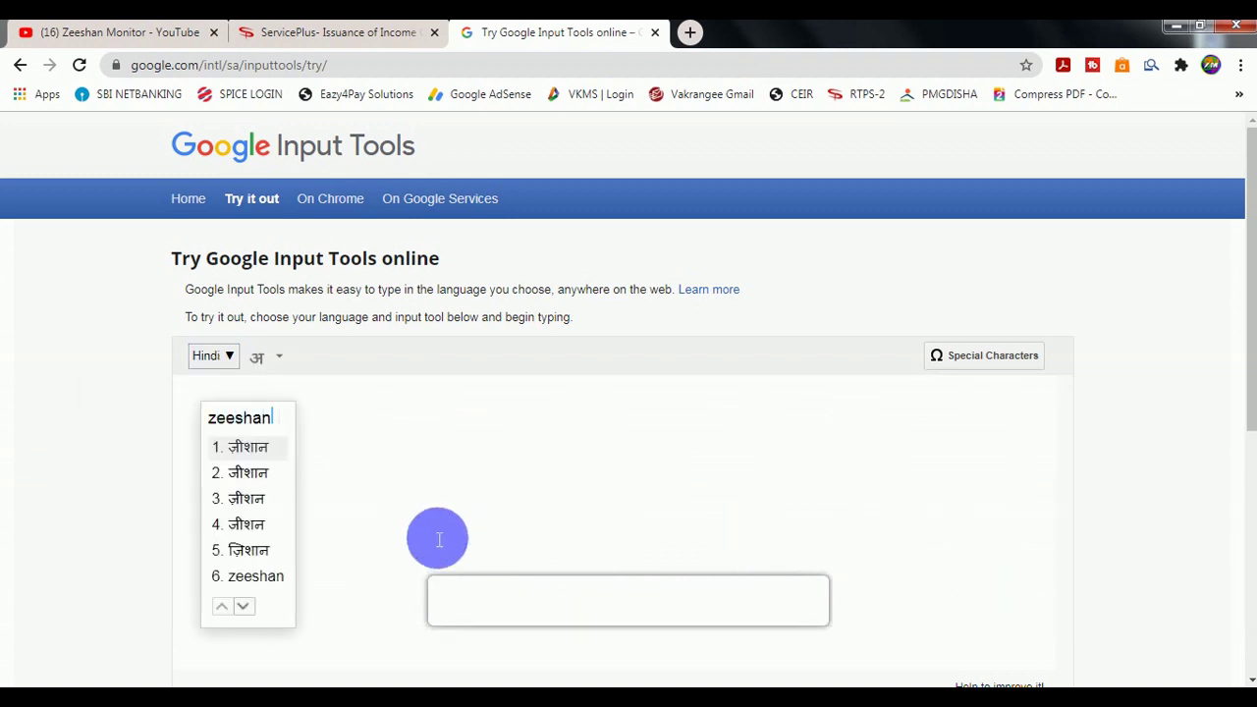
pyautogui.click(266, 549)
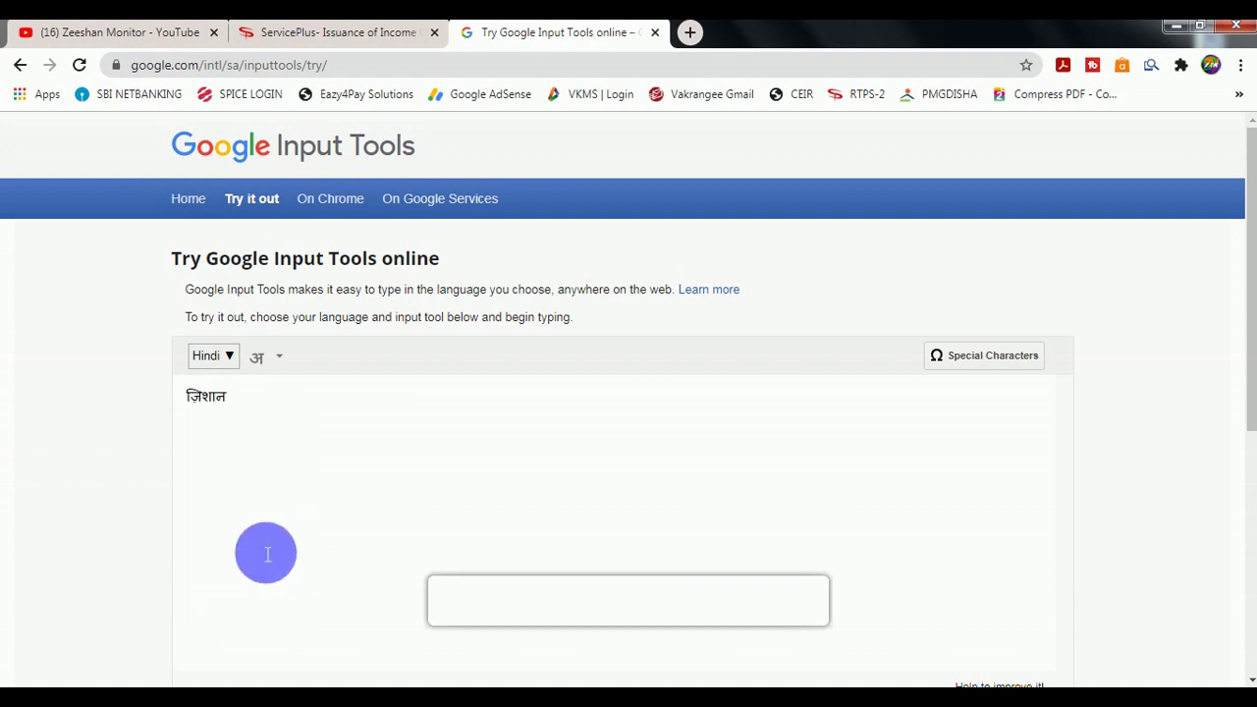
pyautogui.hotkey('ctrl', 'a')
pyautogui.hotkey('ctrl', 'c')
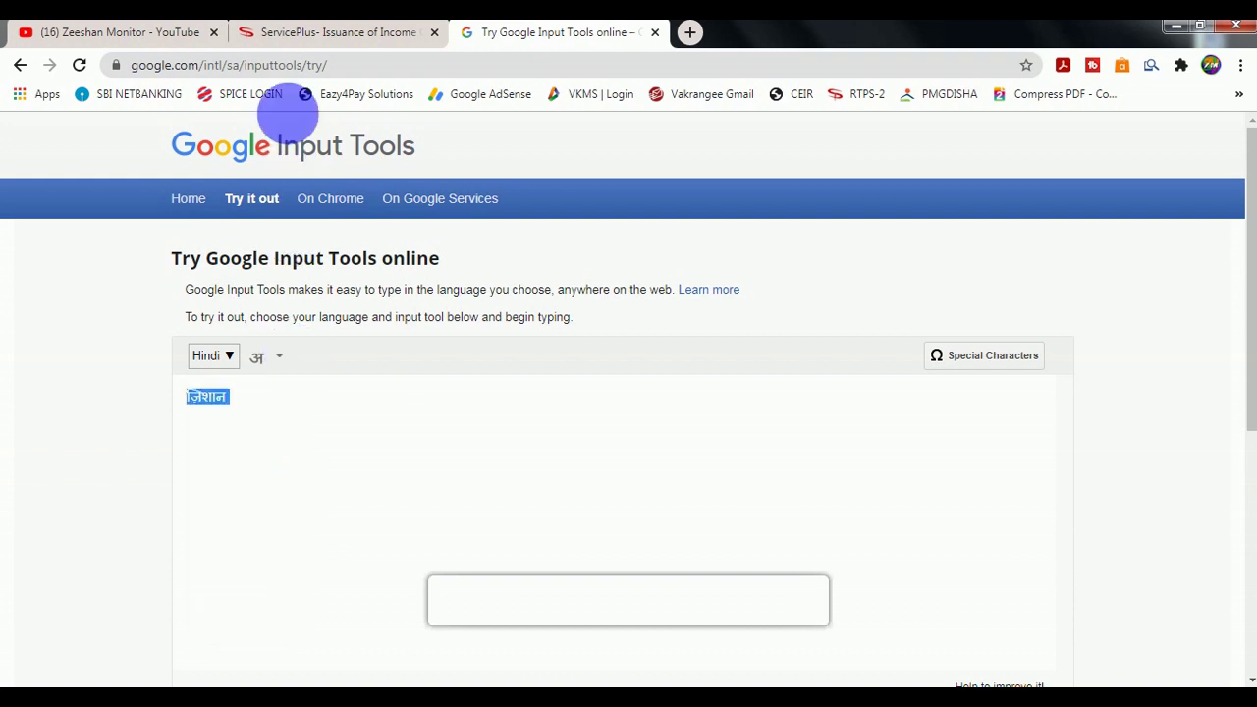
# Replace the form's Hindi applicant-name field with the copied Hindi spelling.
pyautogui.click(324, 32)
pyautogui.click(780, 334)
pyautogui.hotkey('ctrl', 'a')
pyautogui.hotkey('ctrl', 'v')
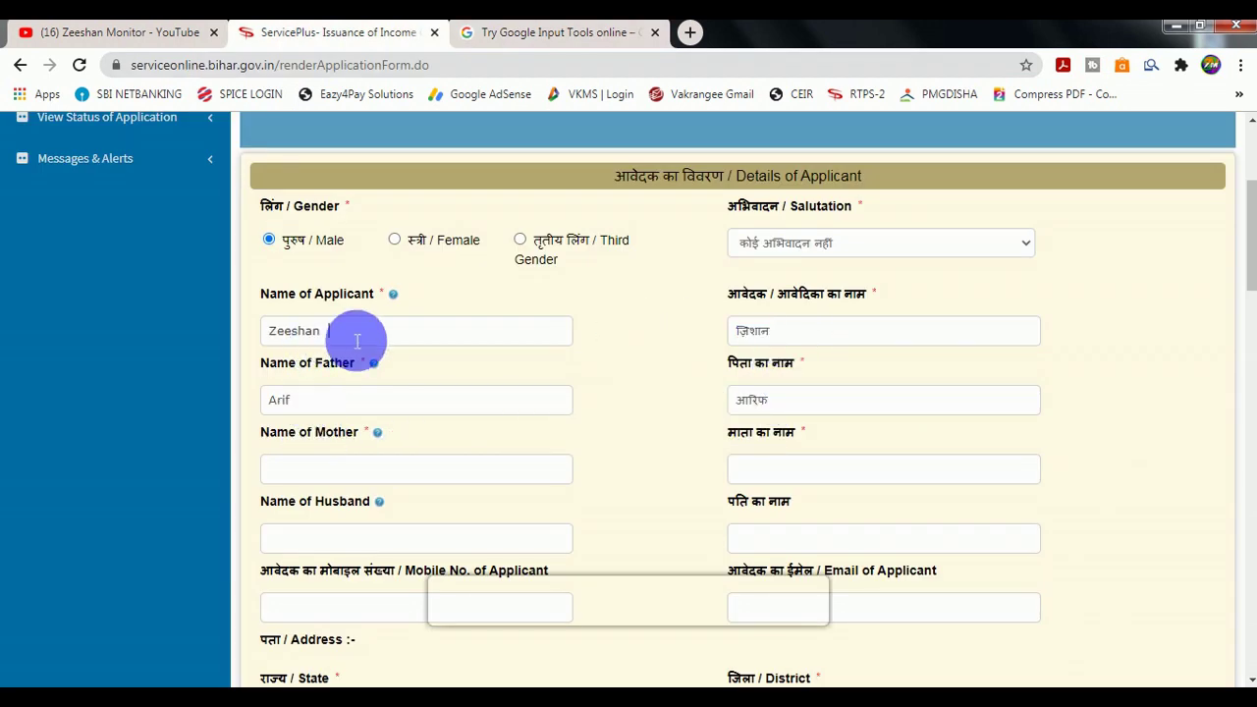
# Move through the mother's name, husband's name and email fields down to the address section.
pyautogui.click(316, 468)
pyautogui.scroll(-2, 315, 466)
pyautogui.click(334, 360)
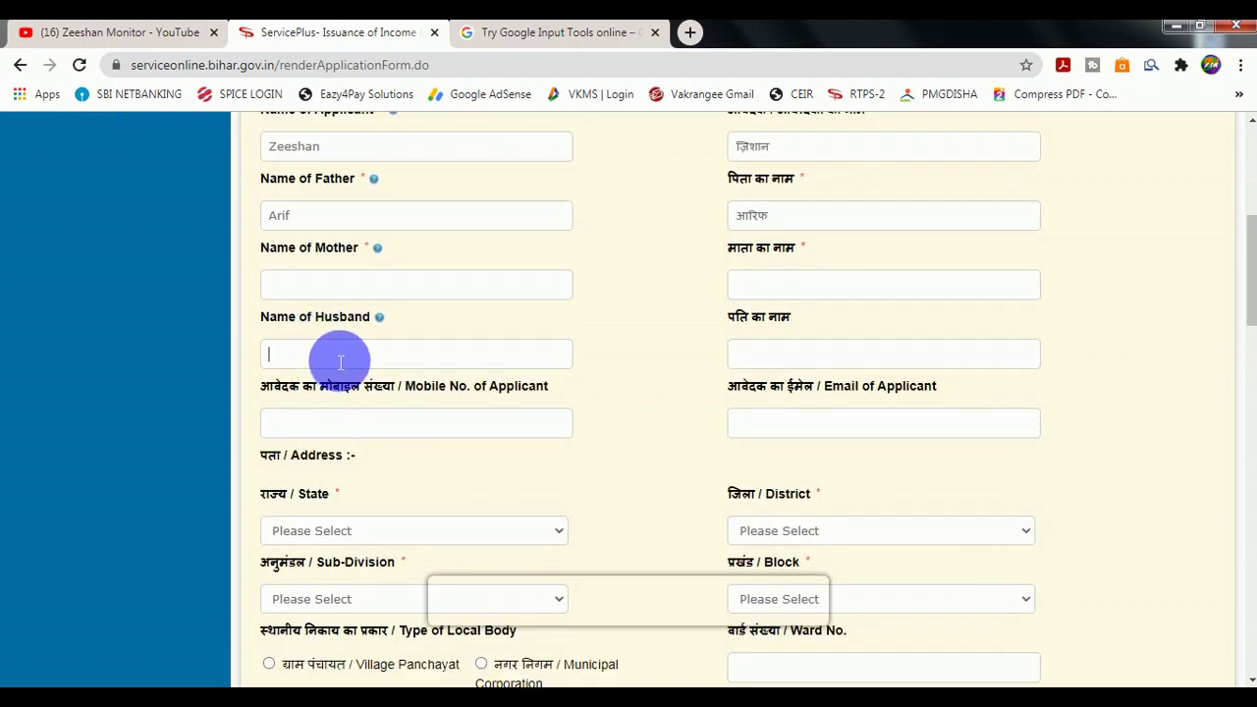
pyautogui.click(800, 421)
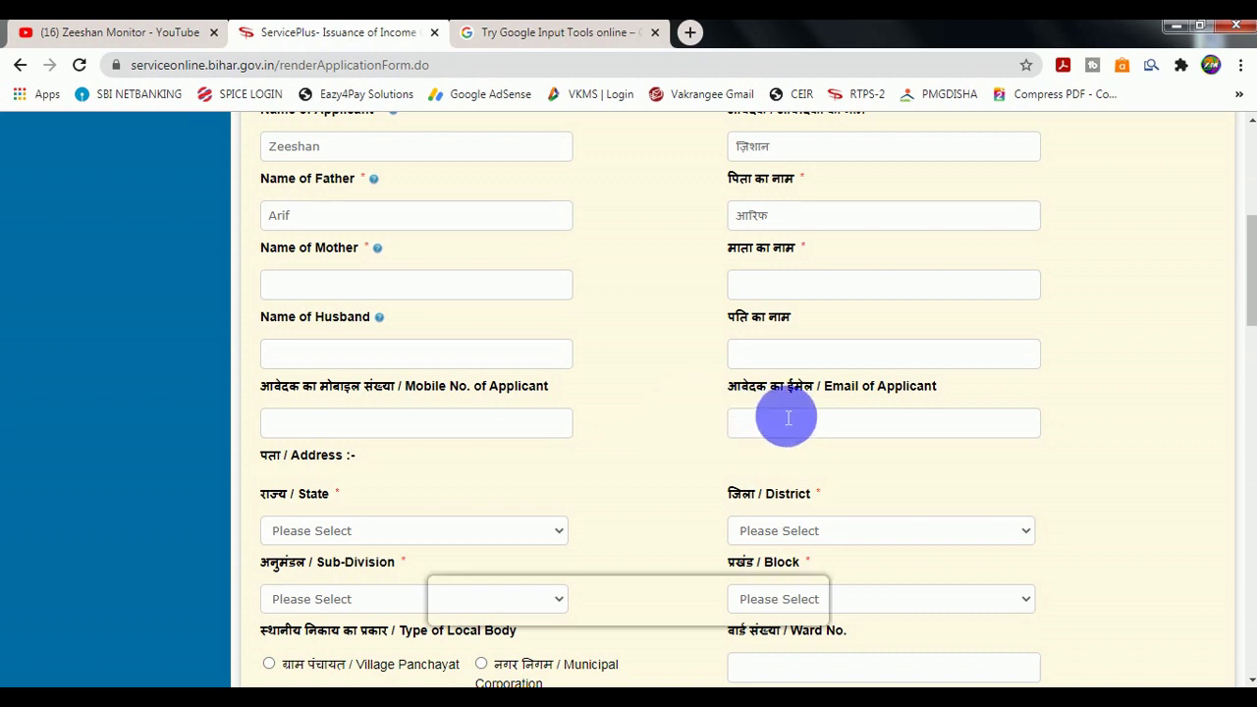
pyautogui.scroll(-1, 771, 397)
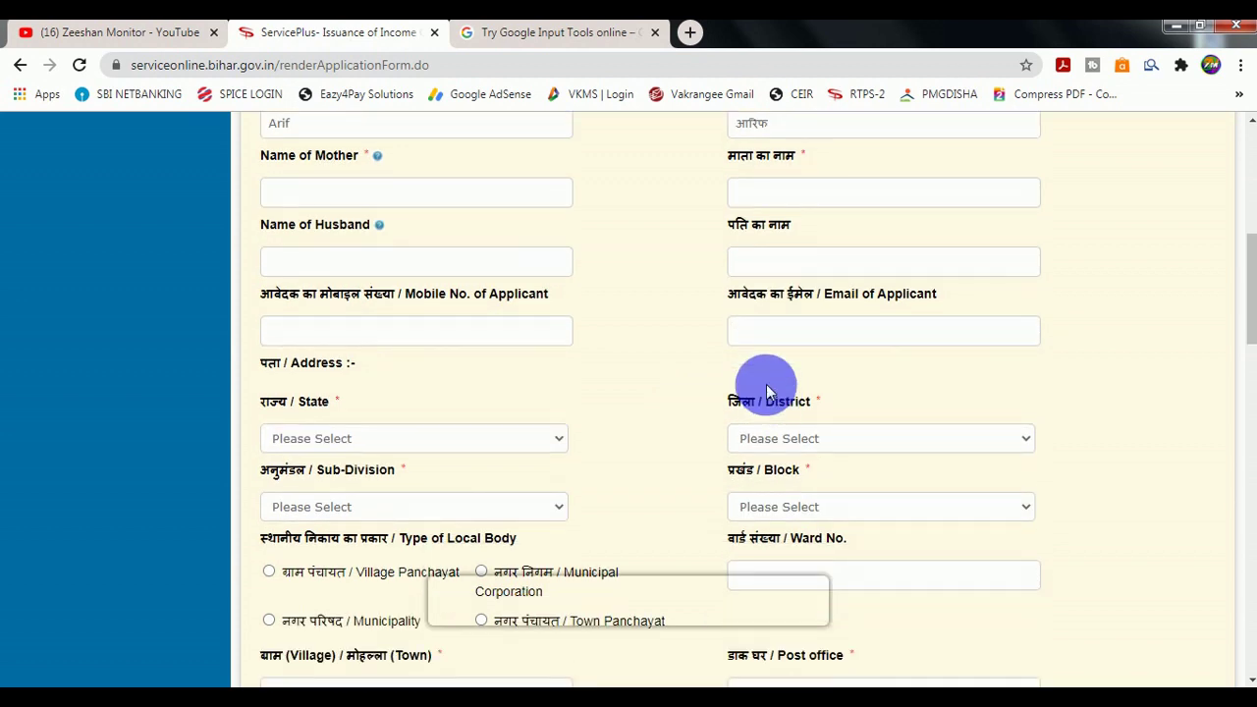
pyautogui.scroll(-1, 727, 350)
# Set the address state to BIHAR and the district to MADHEPURA.
pyautogui.click(313, 345)
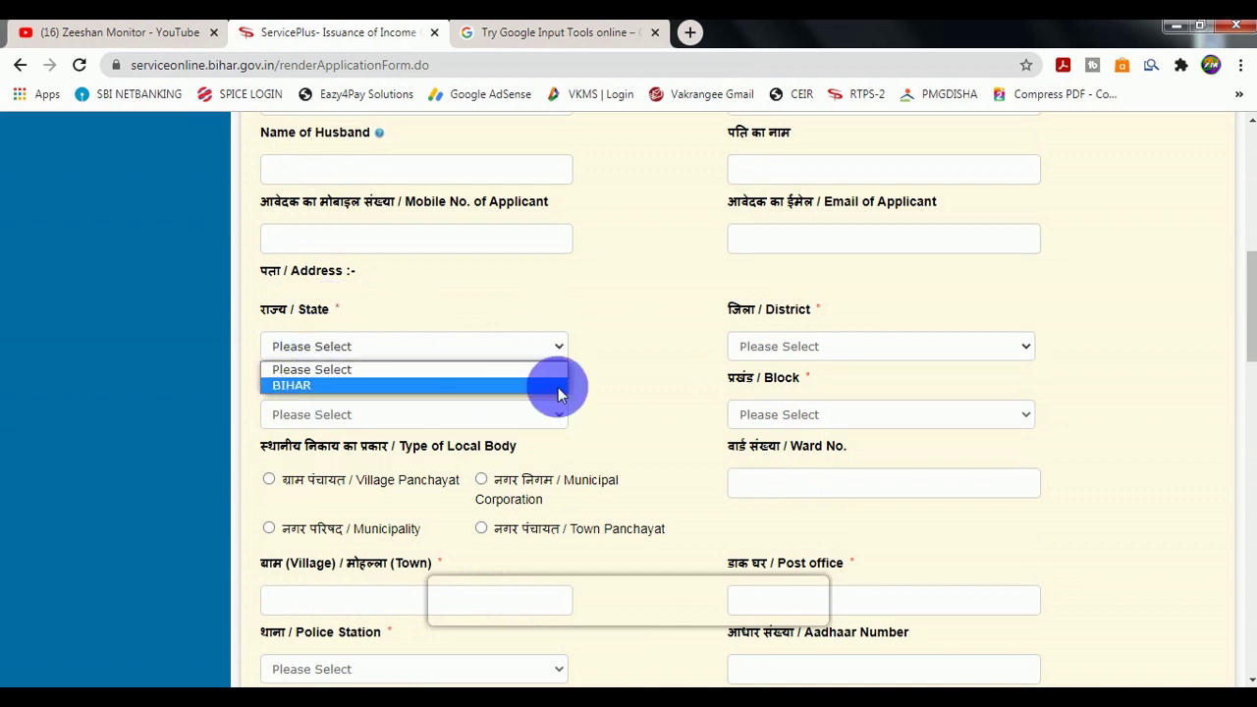
pyautogui.click(649, 376)
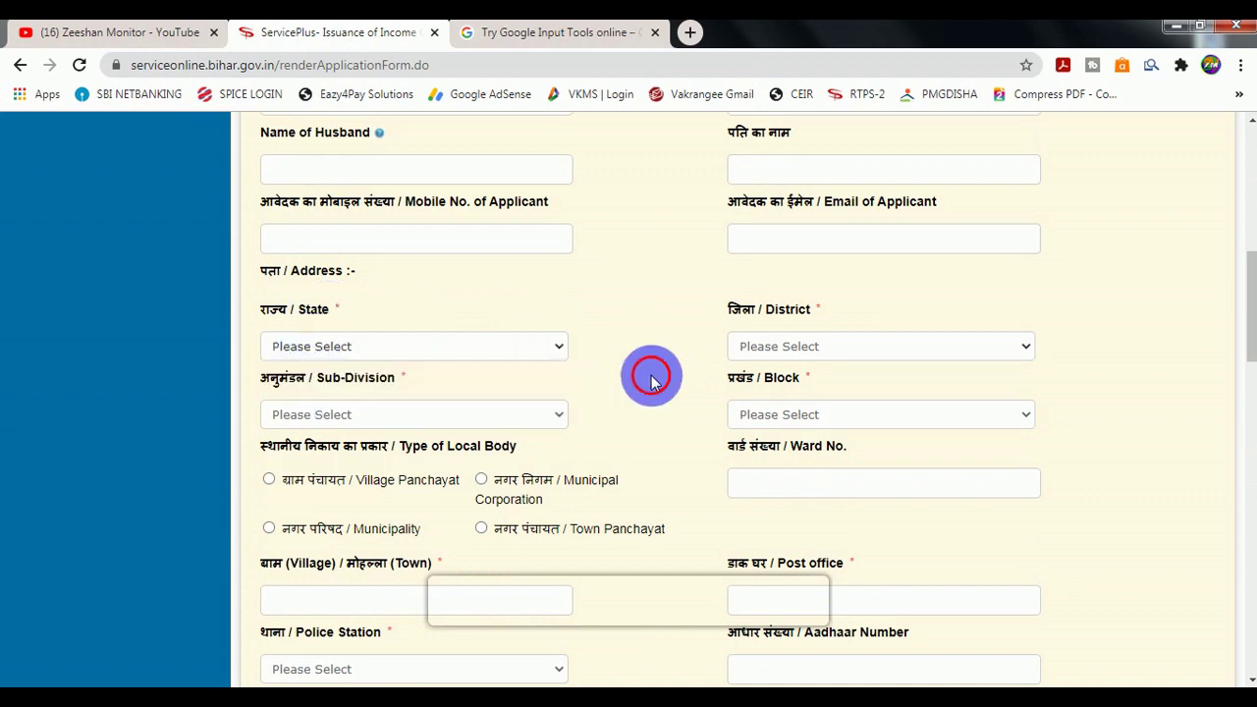
pyautogui.click(777, 345)
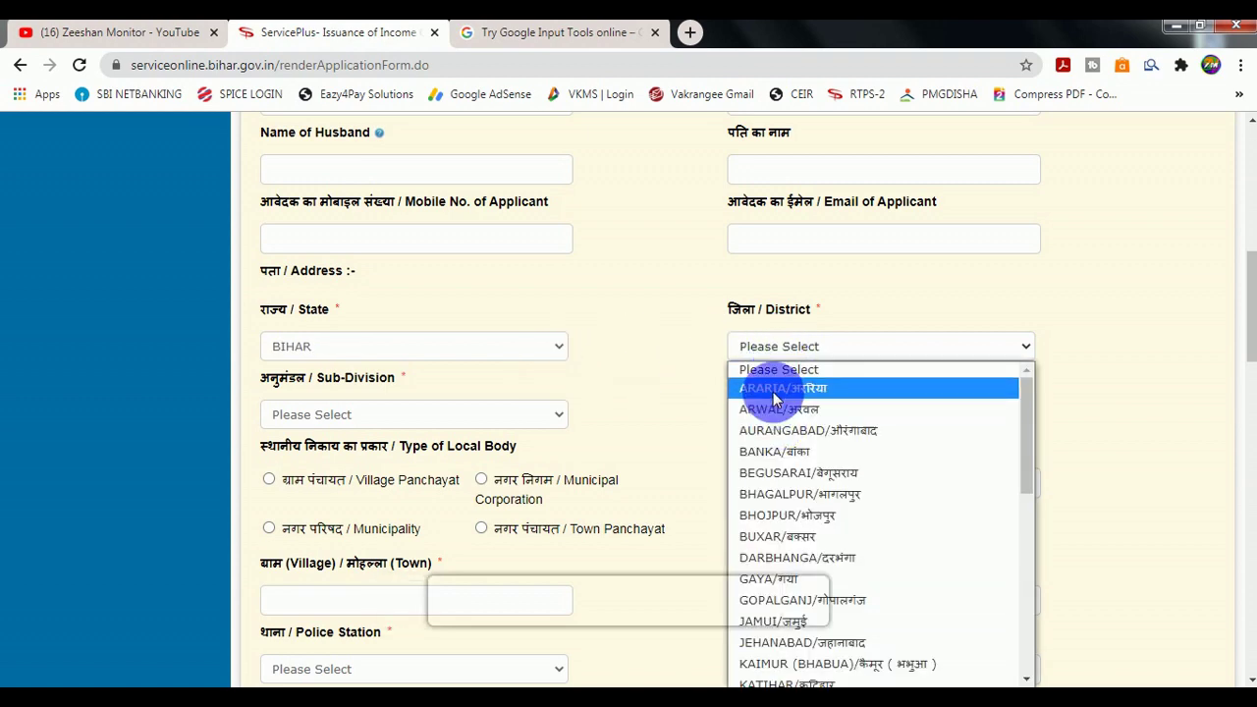
pyautogui.scroll(-3, 814, 575)
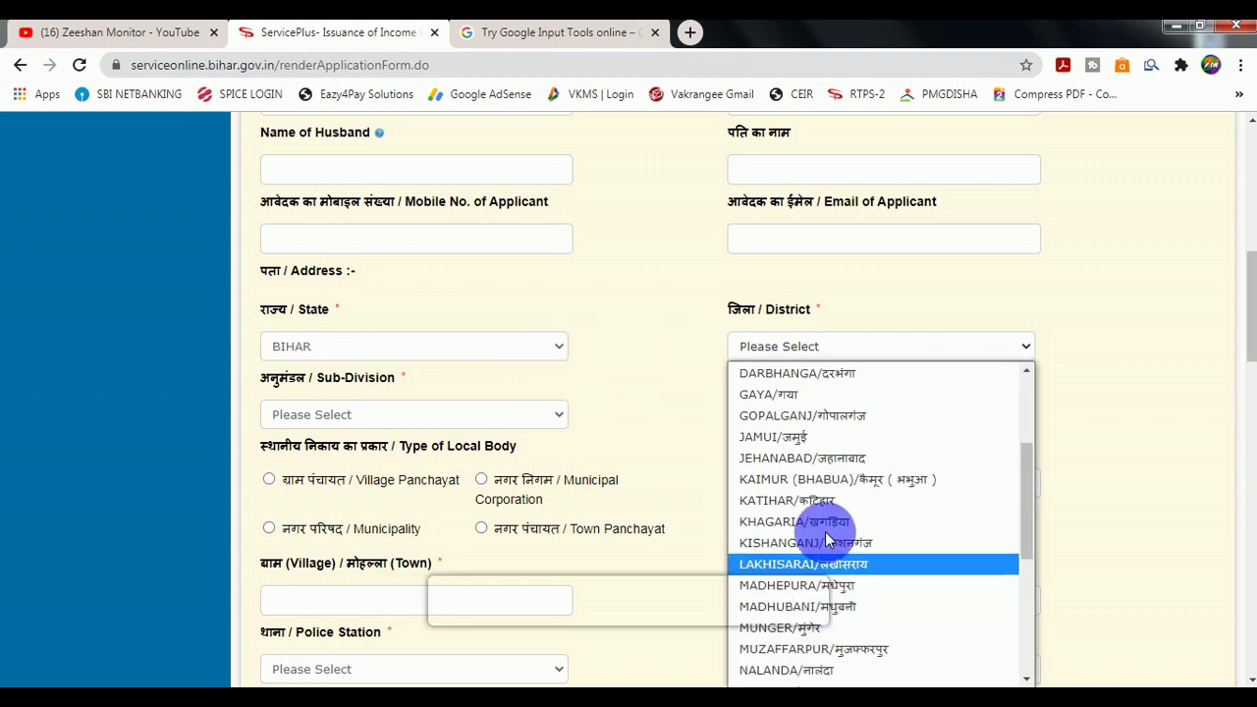
pyautogui.scroll(2, 822, 482)
pyautogui.scroll(-6, 822, 500)
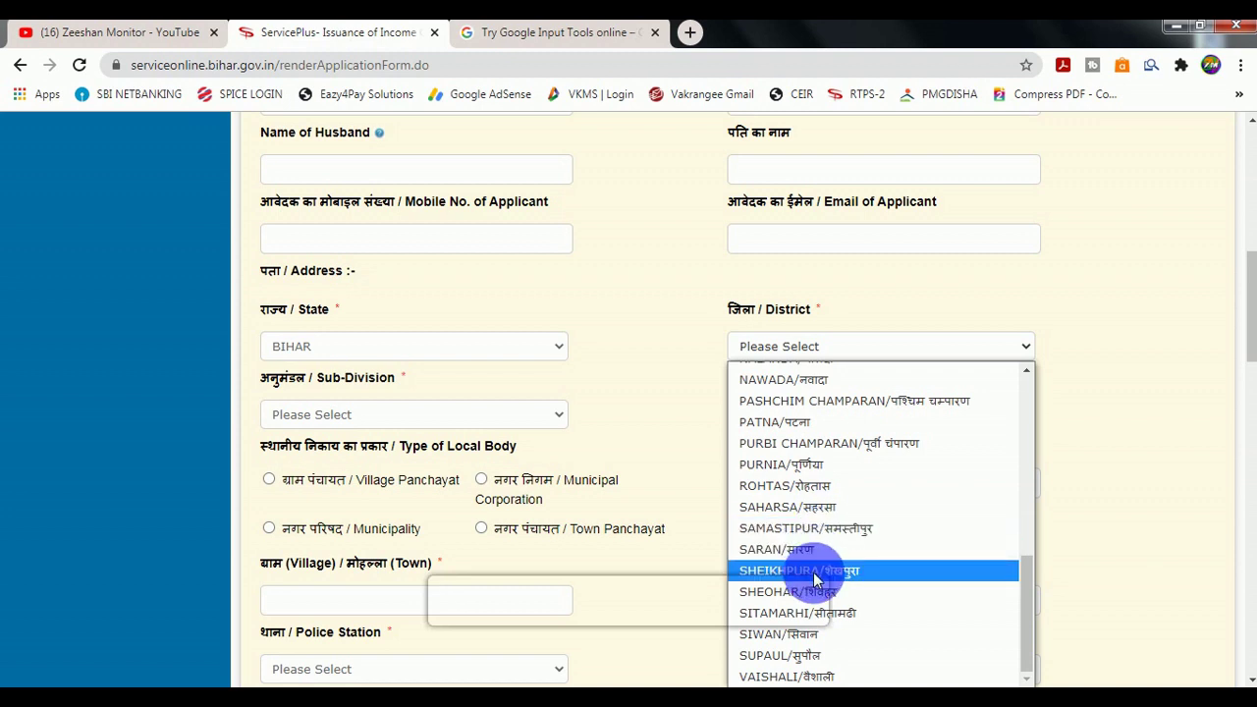
pyautogui.scroll(3, 814, 580)
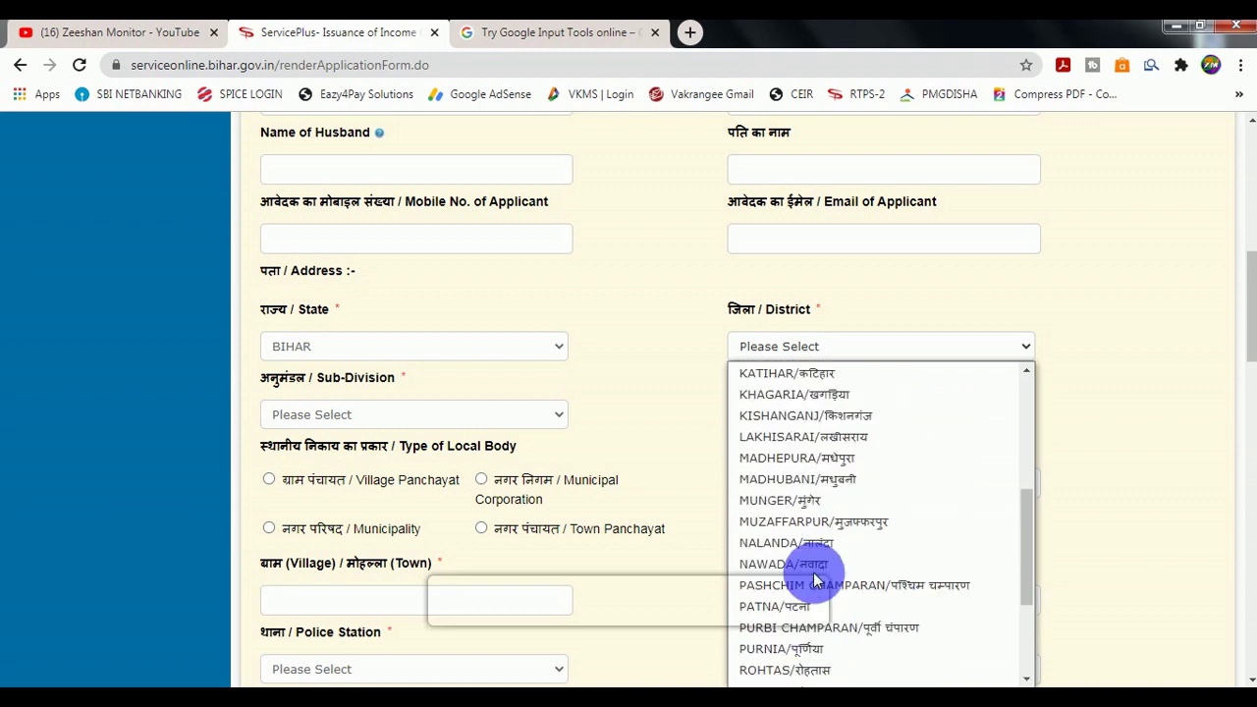
pyautogui.click(812, 459)
pyautogui.click(311, 413)
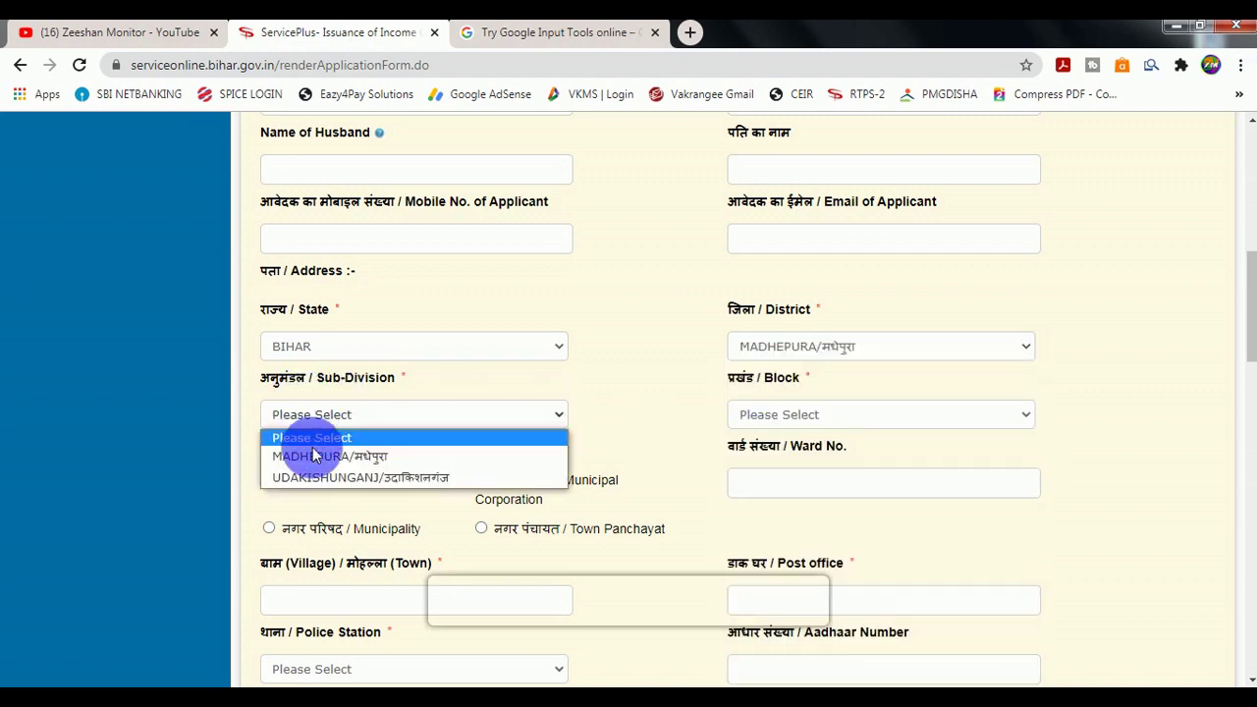
# Set sub-division MADHEPURA, local body type Village Panchayat and block MURLIGANJ.
pyautogui.click(313, 454)
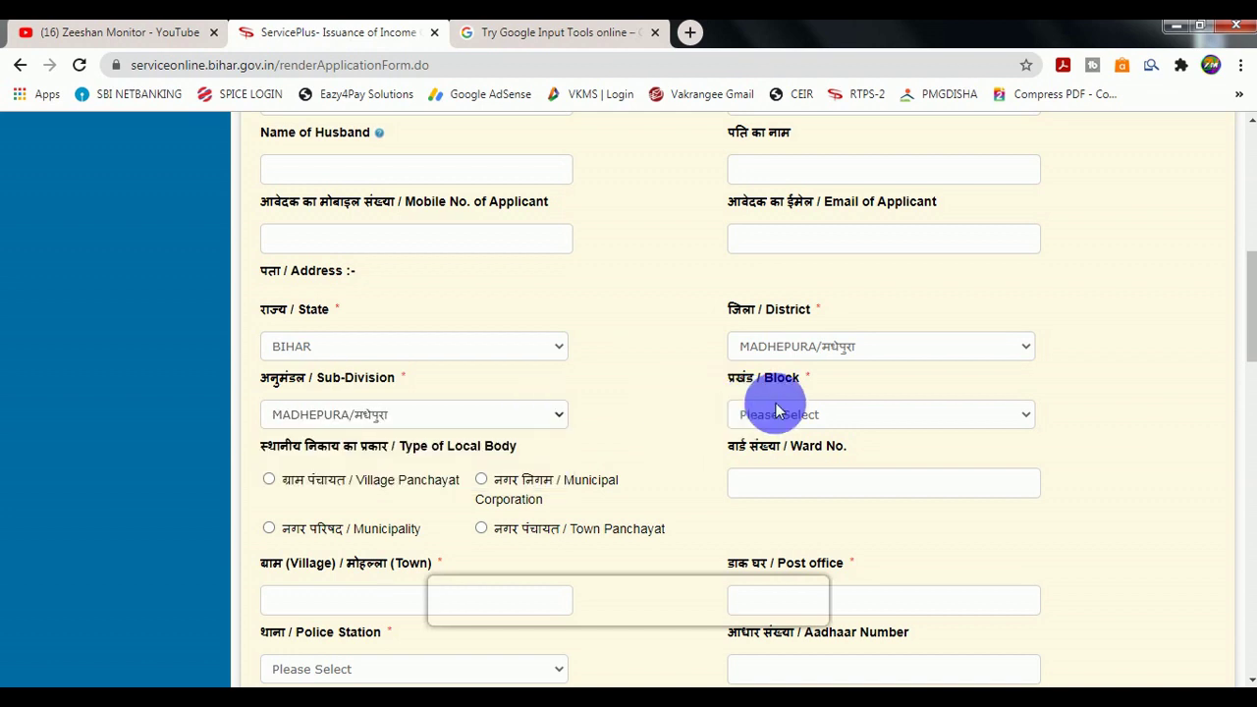
pyautogui.scroll(-1, 776, 398)
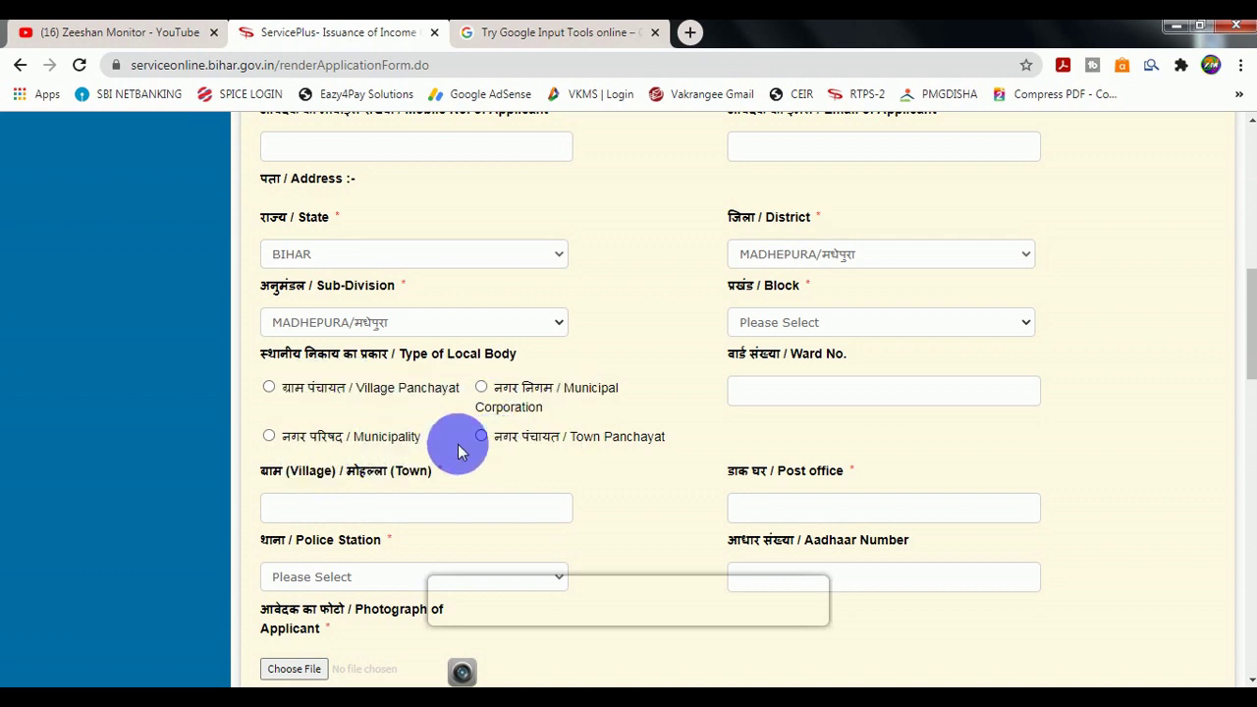
pyautogui.click(269, 389)
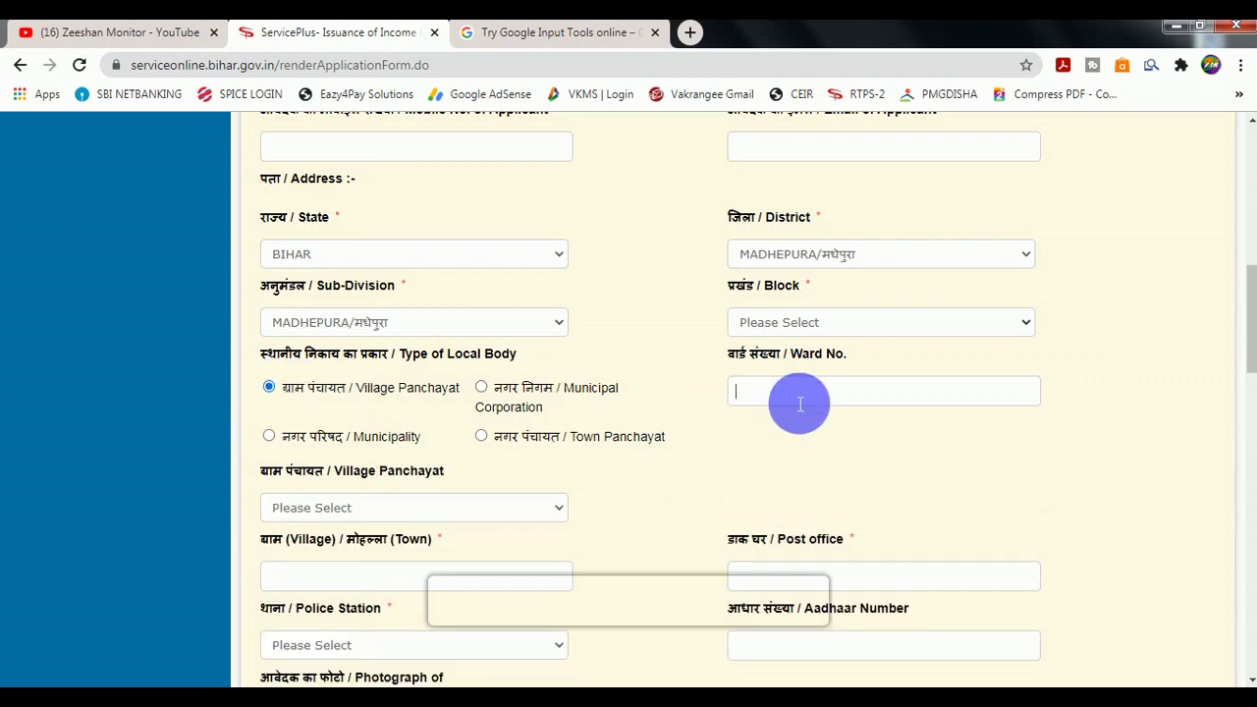
pyautogui.scroll(-1, 800, 403)
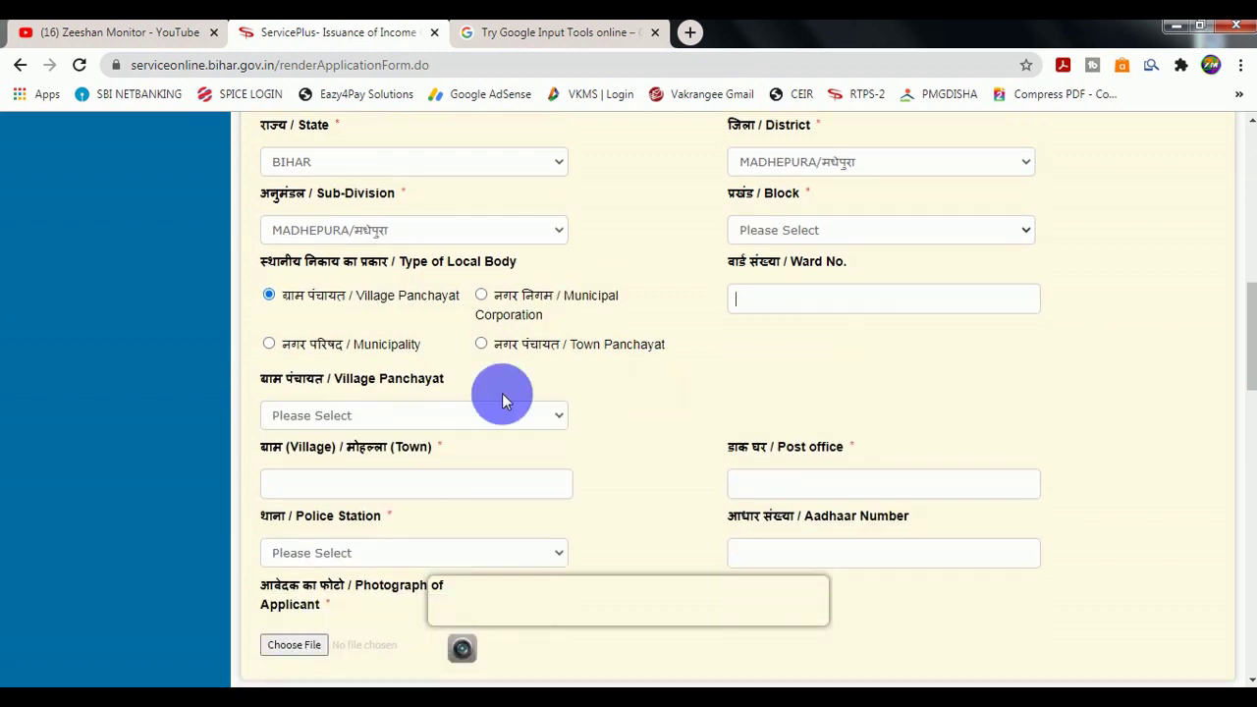
pyautogui.click(362, 417)
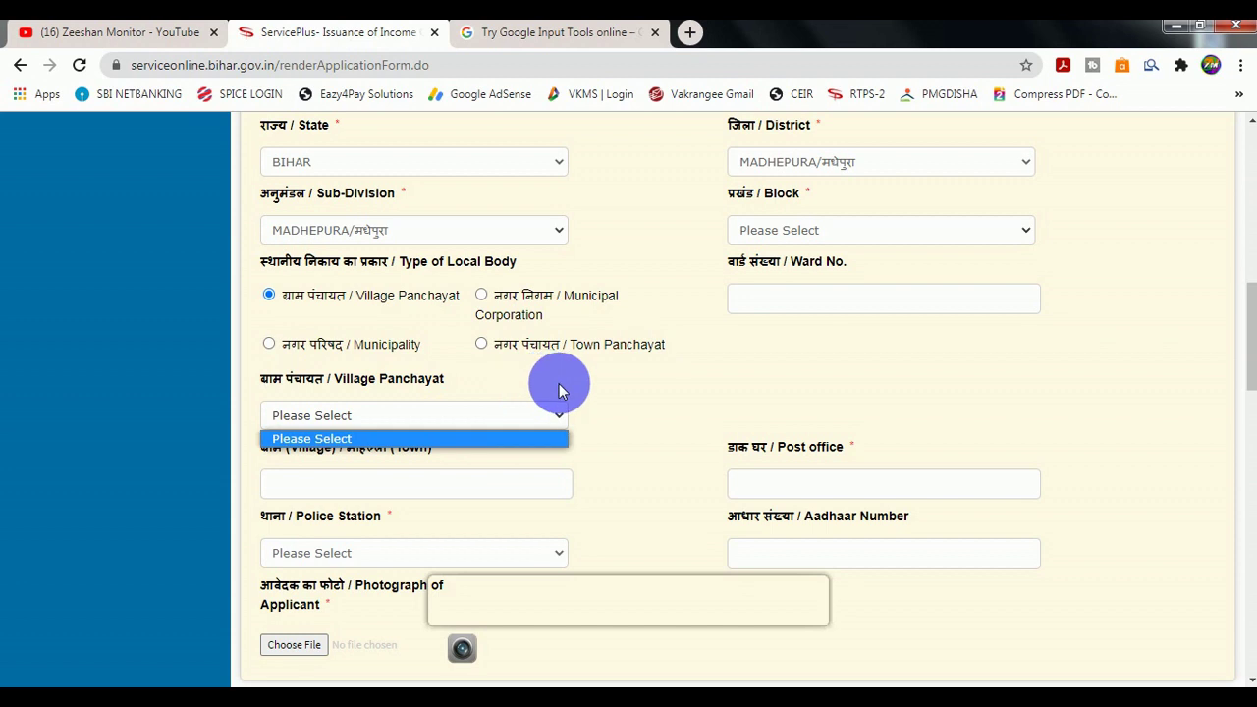
pyautogui.click(619, 374)
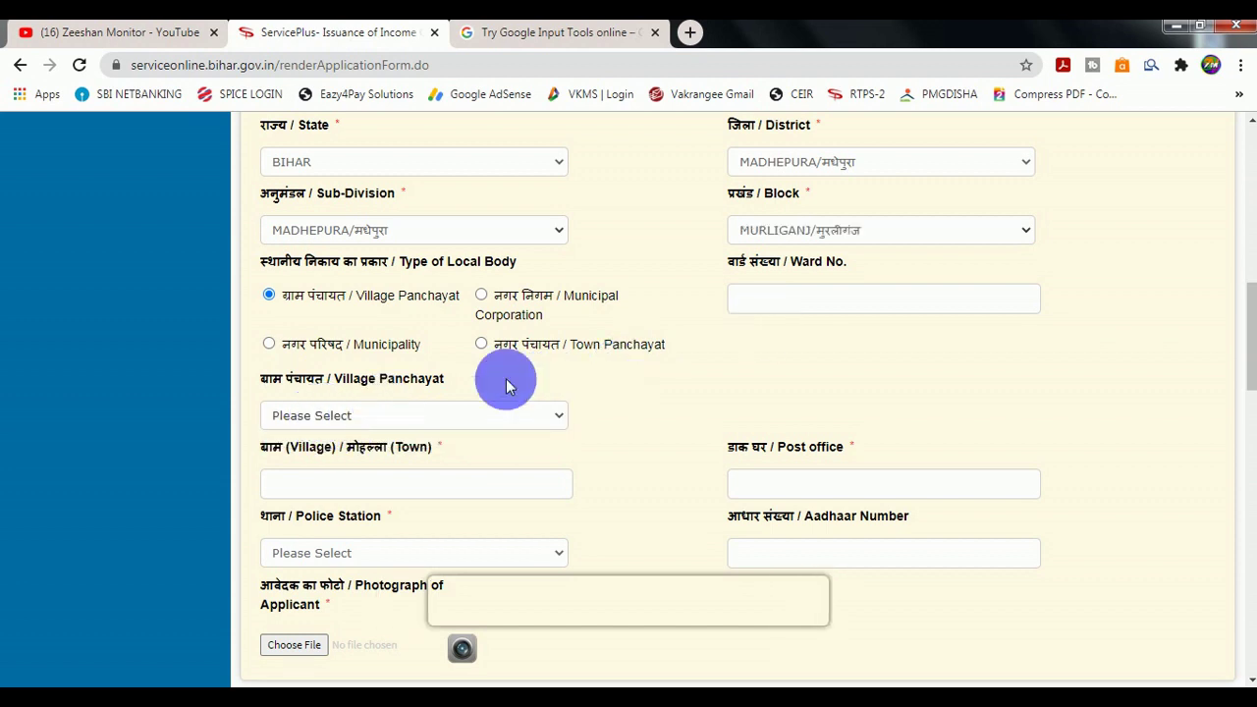
# Choose RAMPUR as the village panchayat and Belari OP as the police station.
pyautogui.click(384, 418)
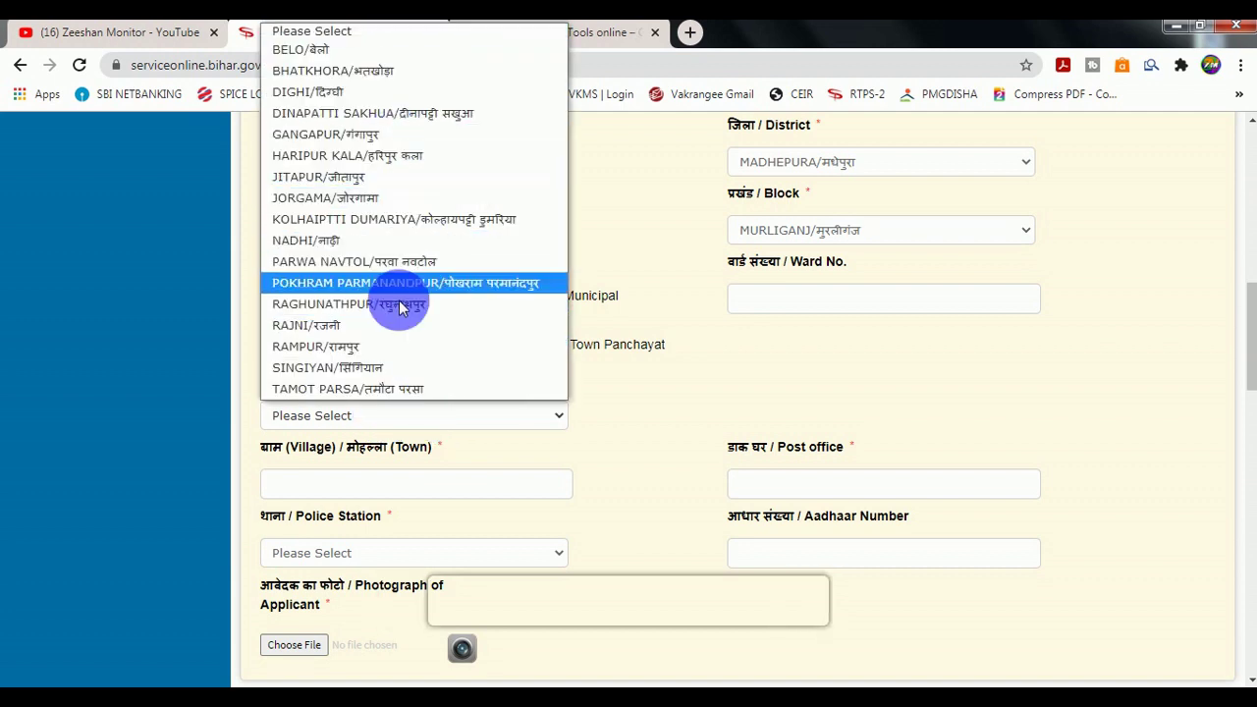
pyautogui.click(366, 352)
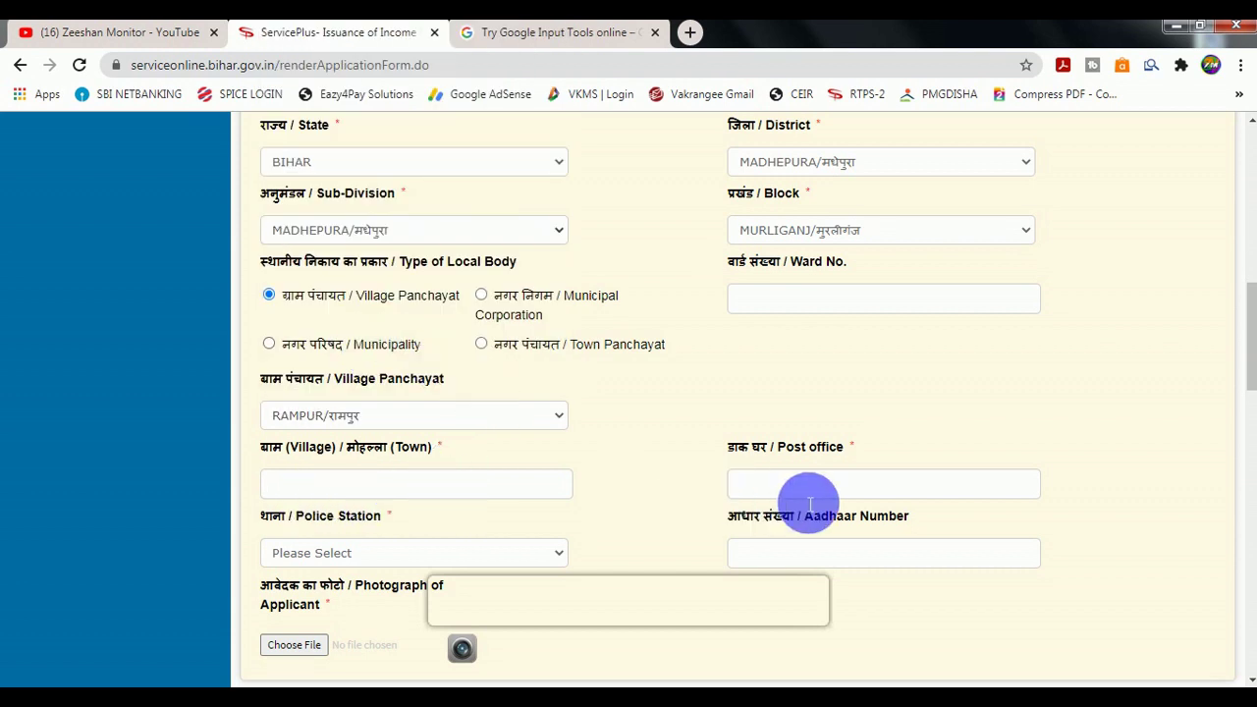
pyautogui.scroll(-1, 737, 491)
pyautogui.click(331, 458)
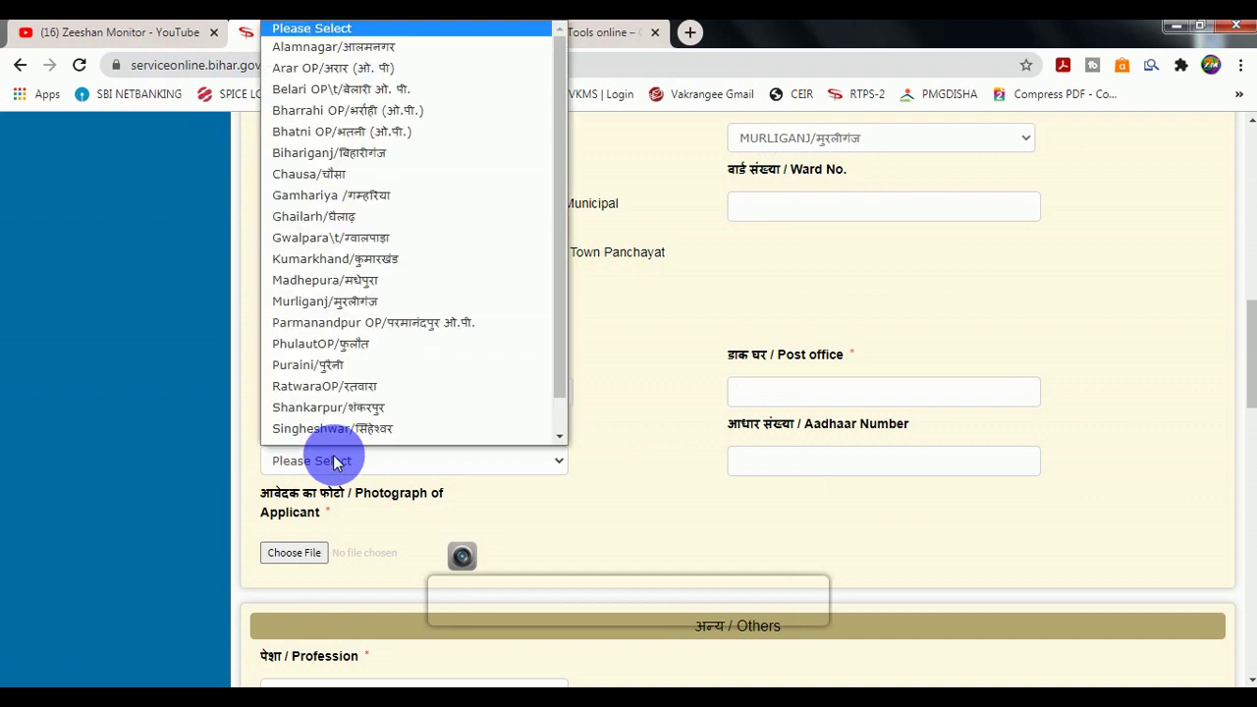
pyautogui.click(334, 73)
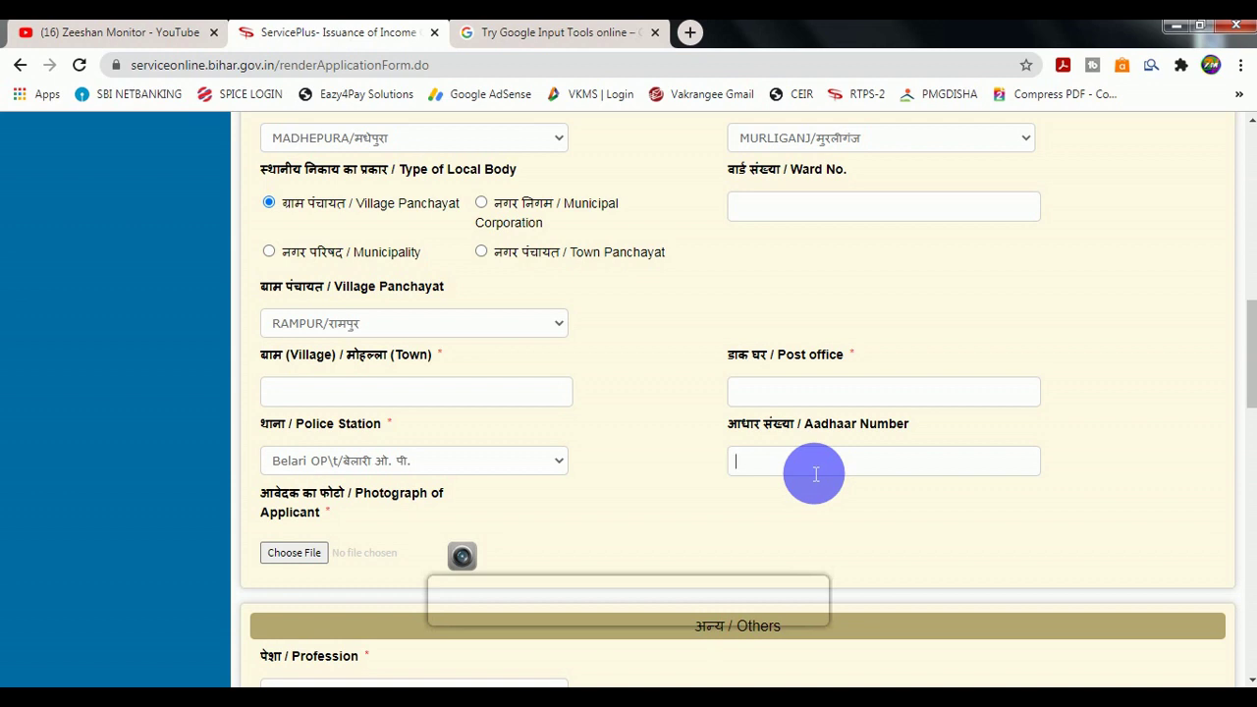
pyautogui.click(814, 475)
pyautogui.scroll(-2, 791, 463)
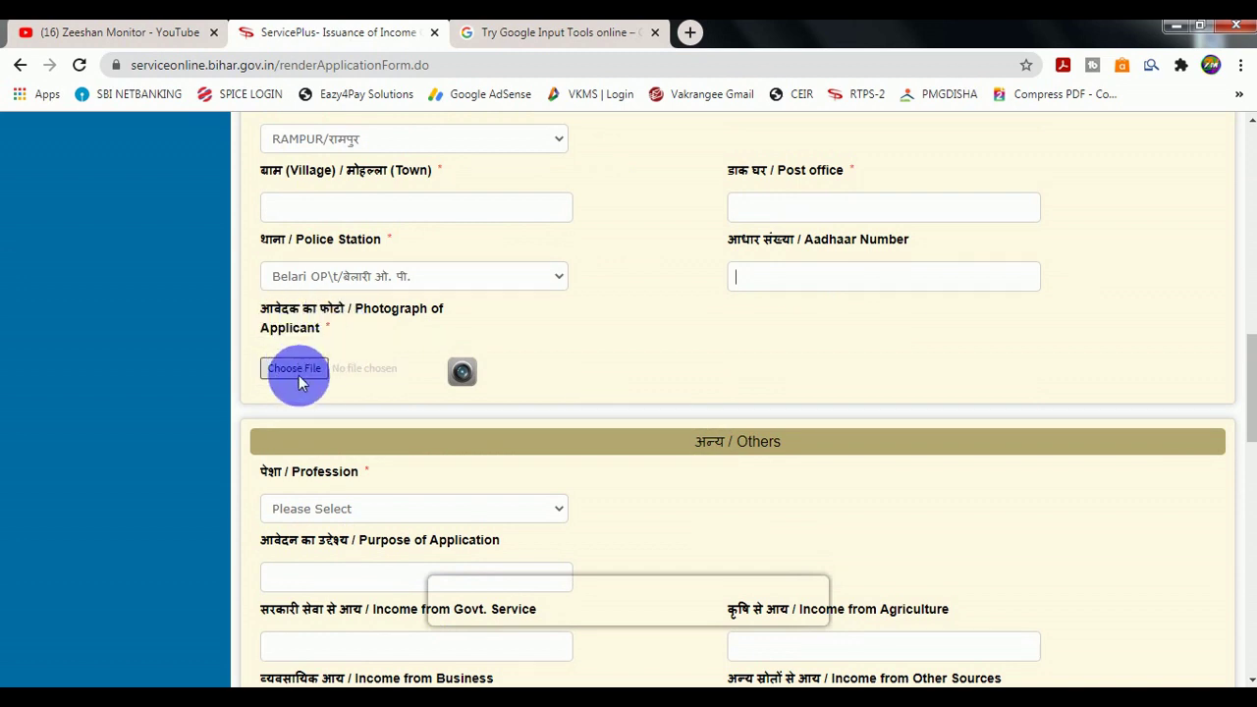
# Set the applicant's profession to Student.
pyautogui.scroll(-1, 363, 324)
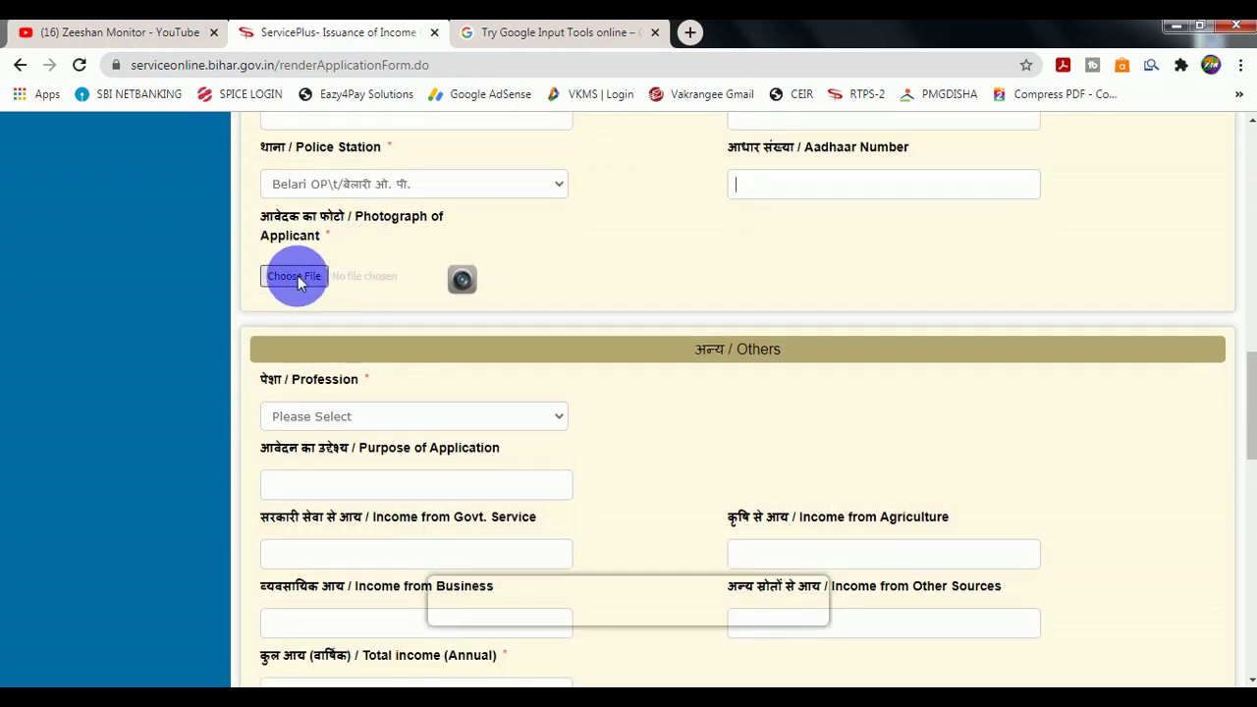
pyautogui.scroll(-2, 383, 290)
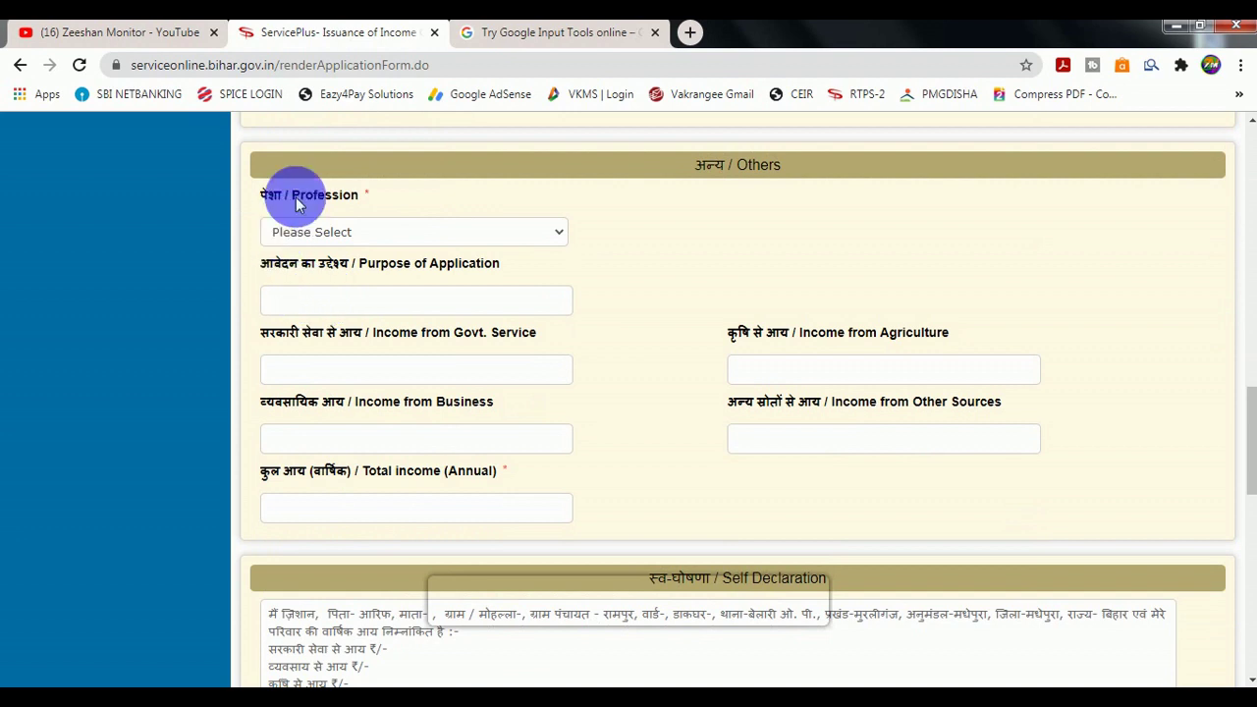
pyautogui.click(336, 236)
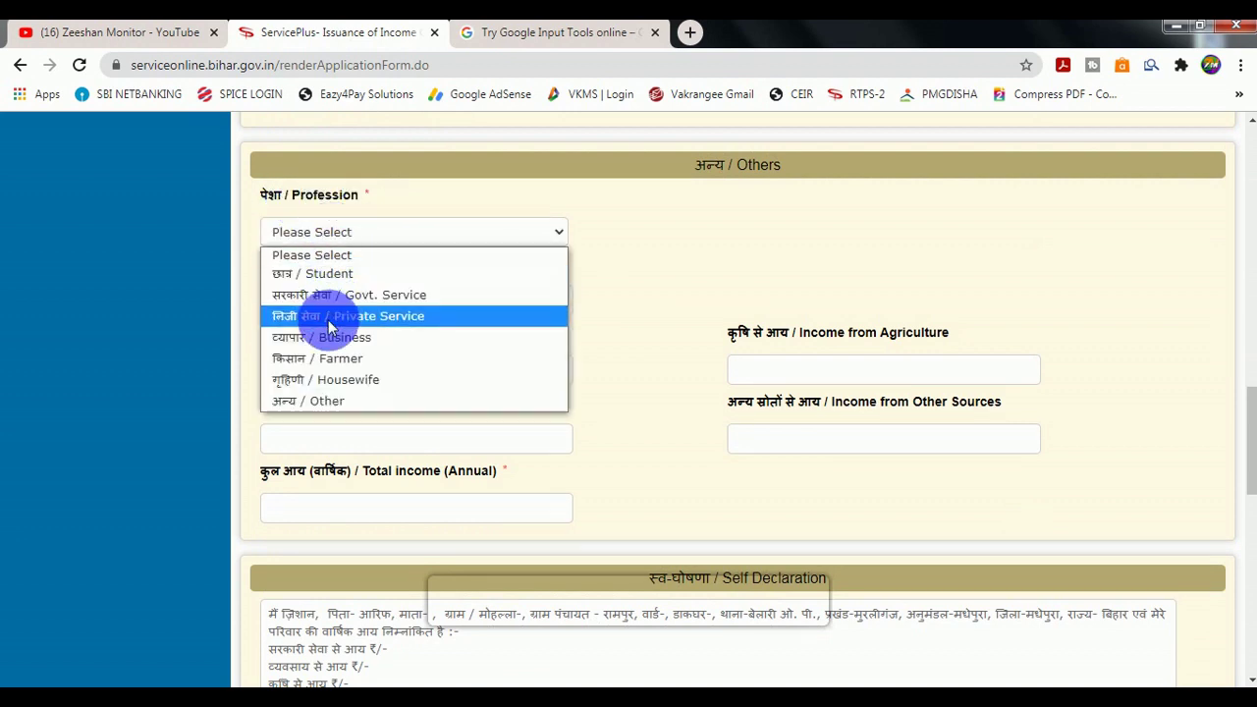
pyautogui.click(291, 275)
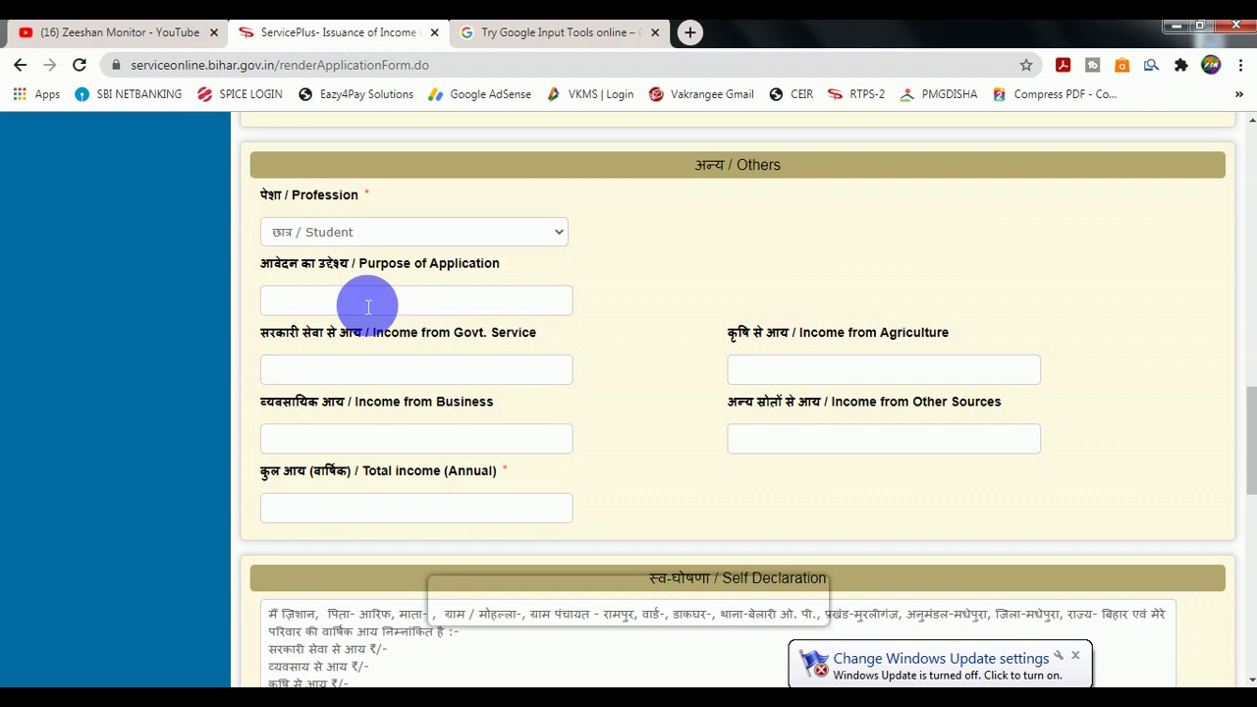
pyautogui.click(414, 310)
# Enter 0 for Govt. Service, Agriculture and Business income, and 50000 for Other Sources.
pyautogui.click(359, 371)
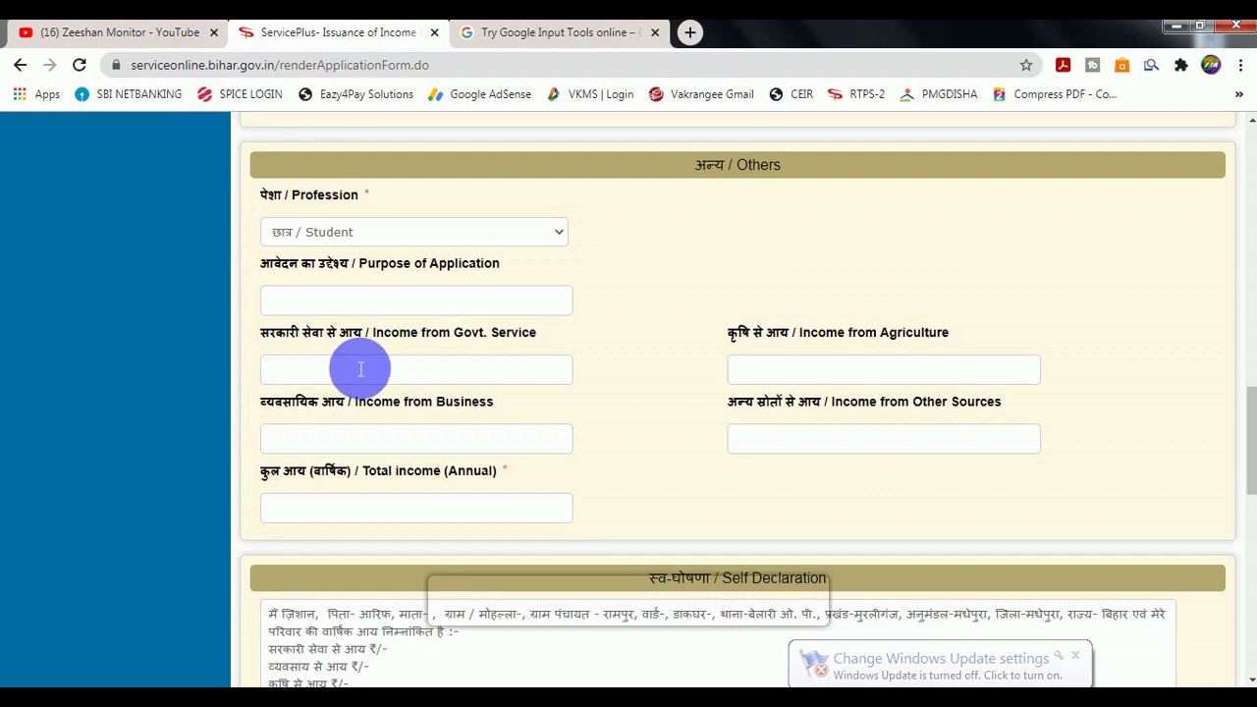
pyautogui.write('0')
pyautogui.click(776, 376)
pyautogui.write('0')
pyautogui.click(432, 442)
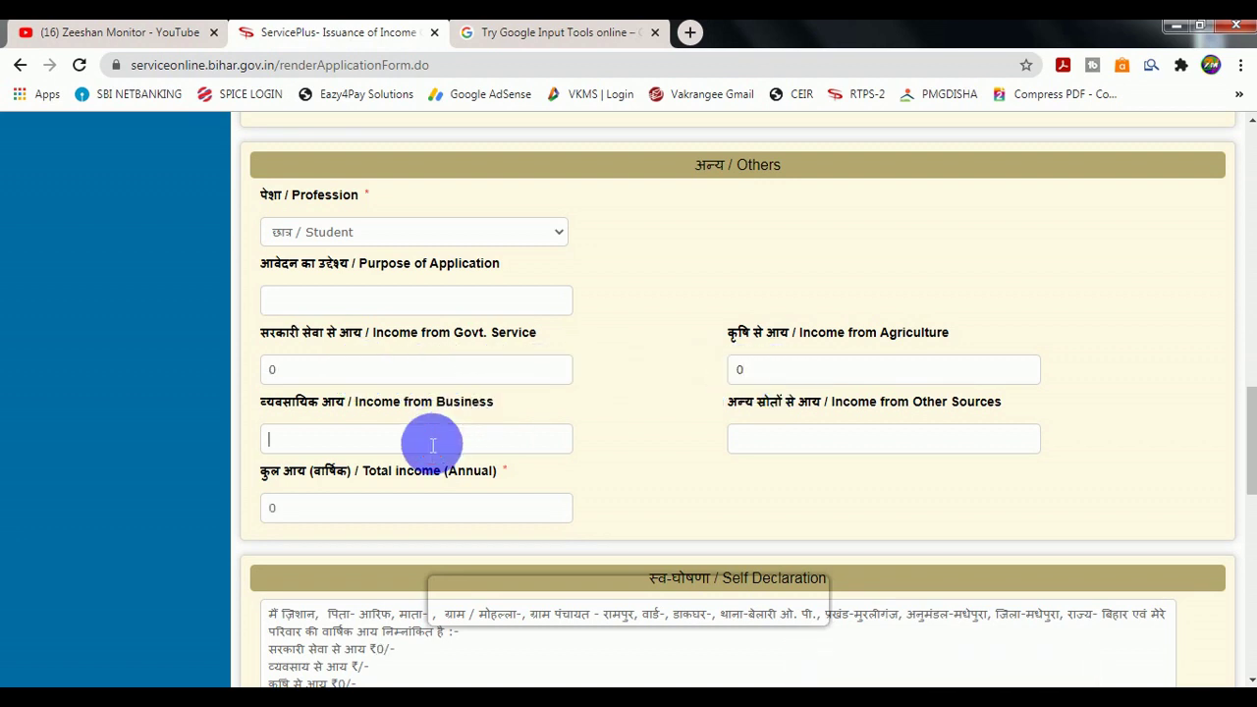
pyautogui.write('0')
pyautogui.click(791, 455)
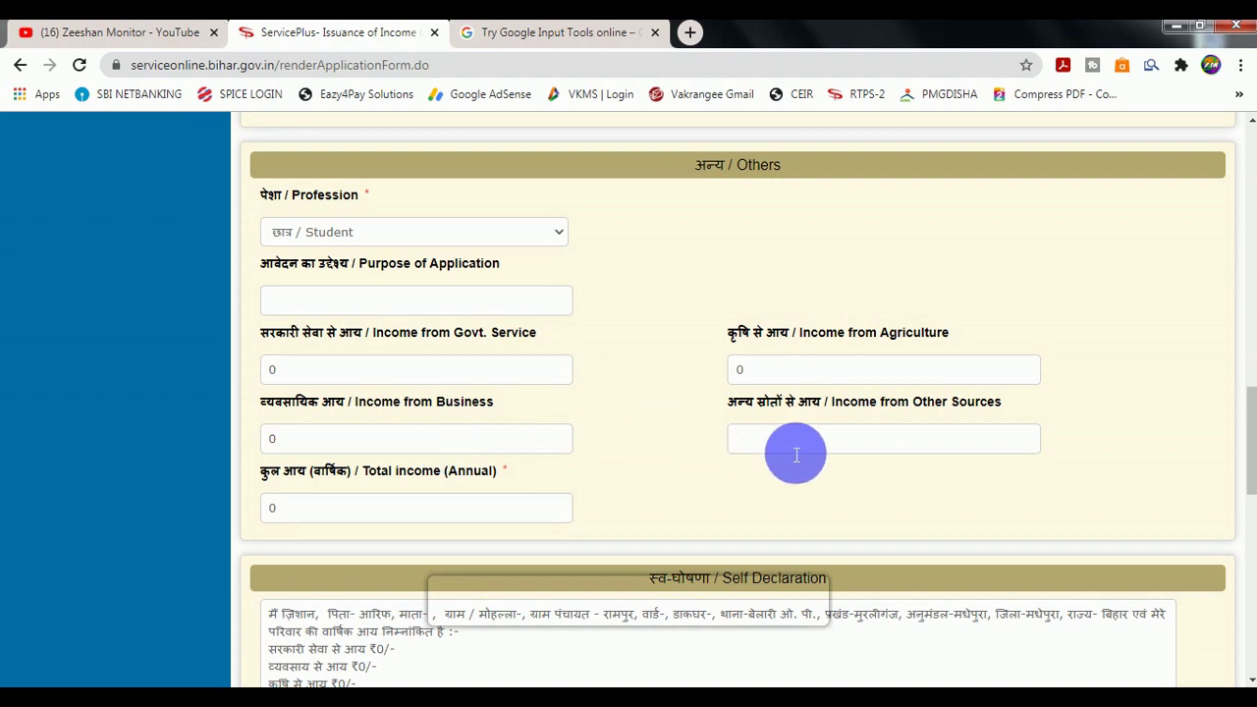
pyautogui.write('50000')
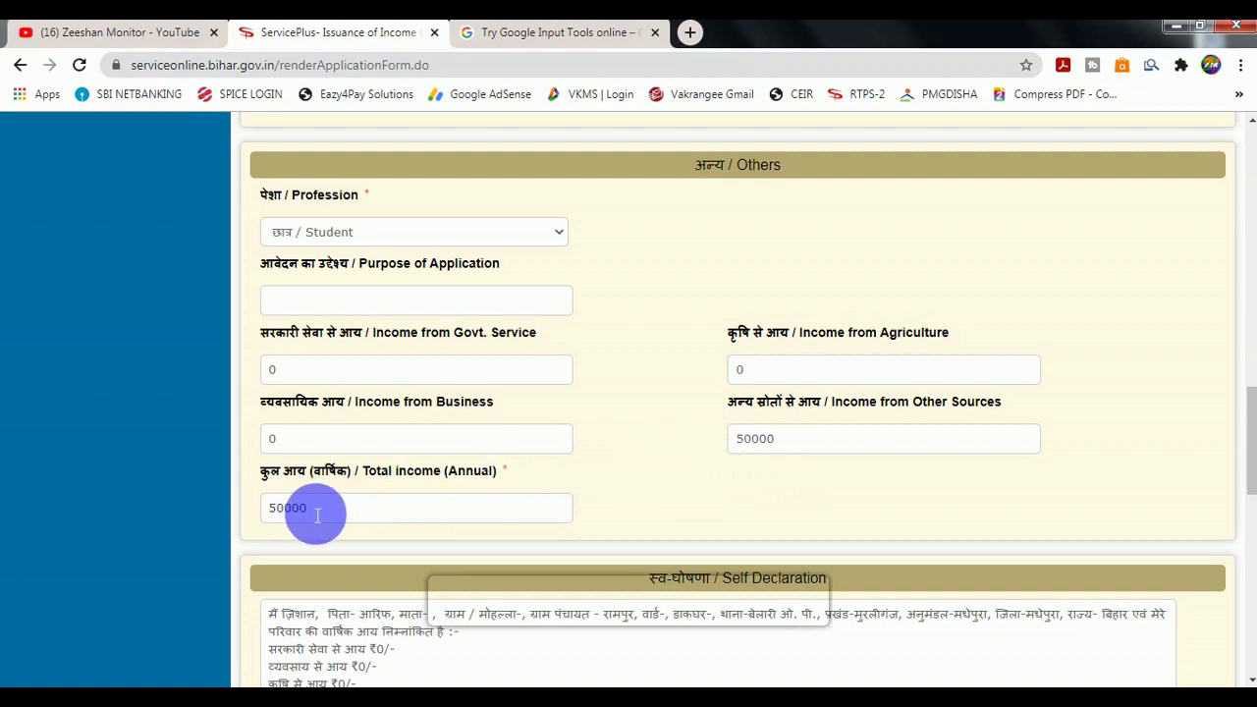
# Fill the word verification box and proceed to the draft preview page with its reference number.
pyautogui.scroll(-4, 320, 506)
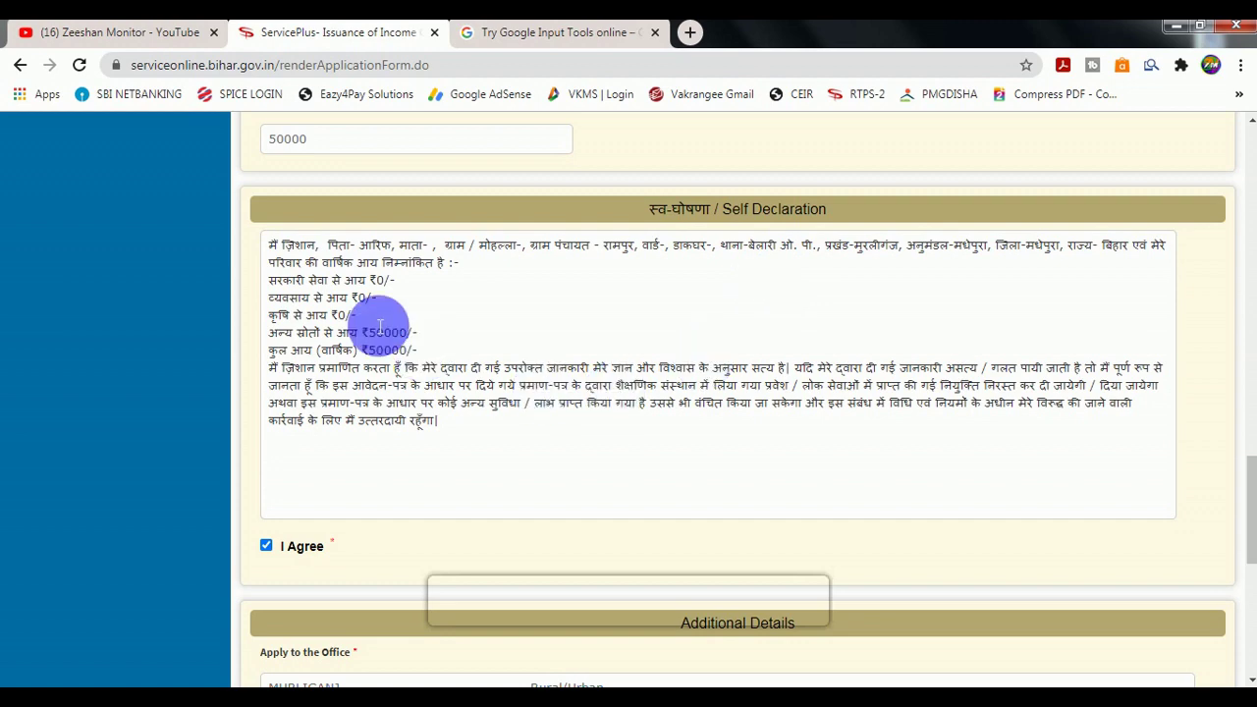
pyautogui.scroll(-2, 381, 371)
pyautogui.scroll(-1, 381, 371)
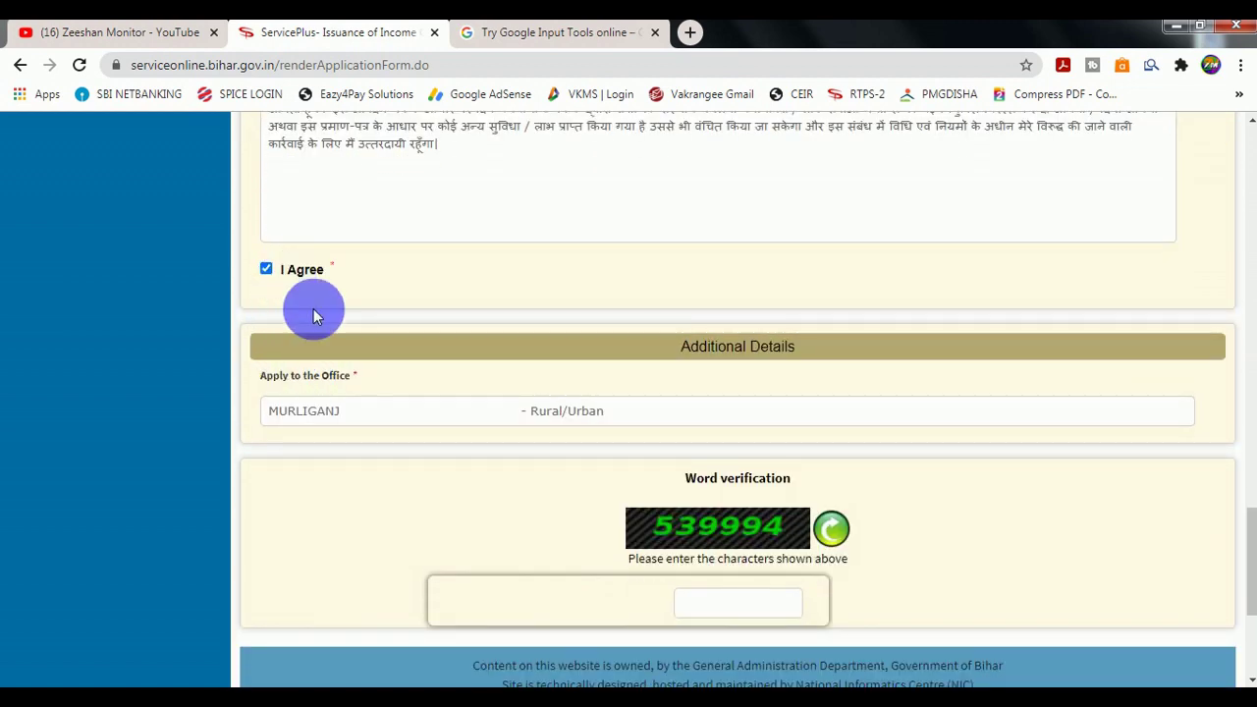
pyautogui.scroll(-1, 556, 458)
pyautogui.click(721, 516)
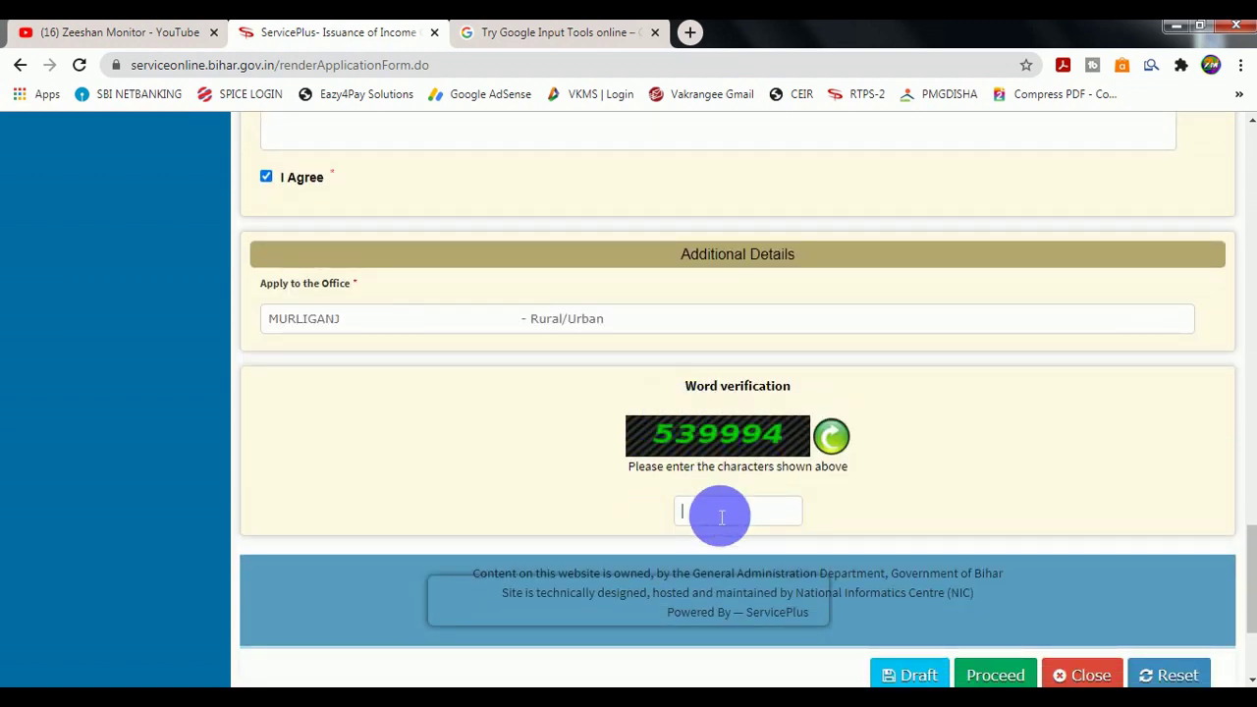
pyautogui.scroll(-1, 720, 516)
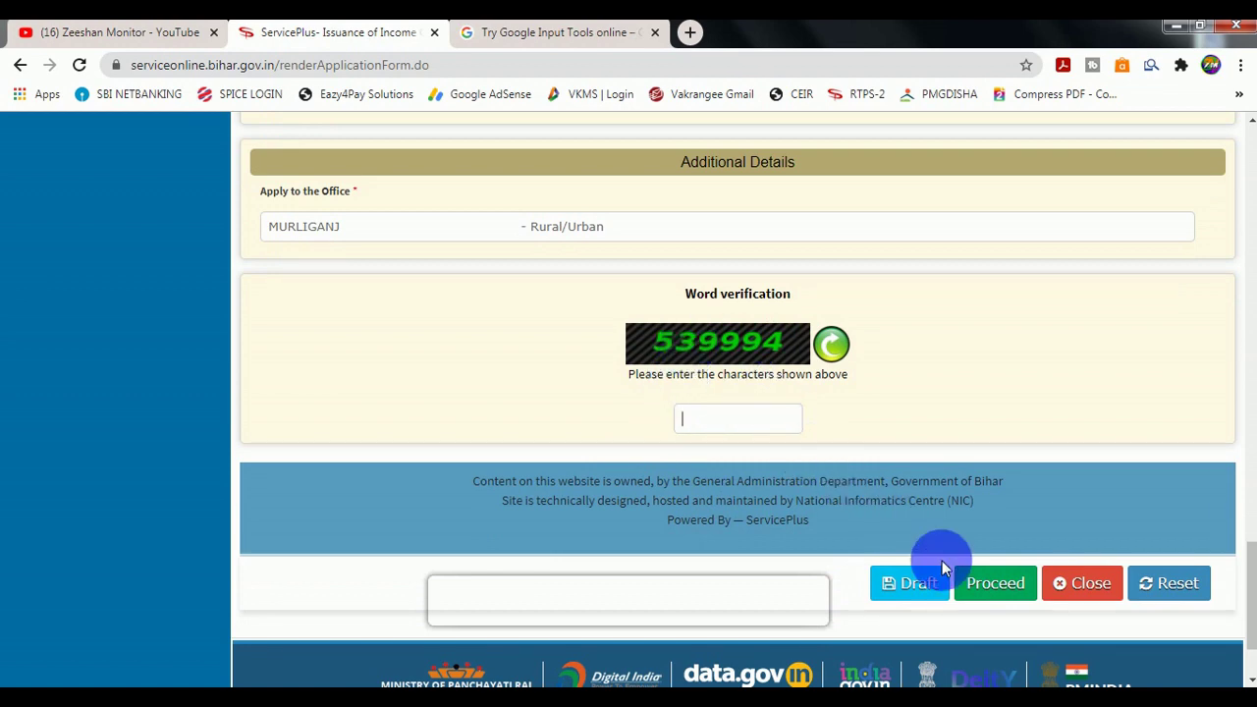
pyautogui.click(991, 589)
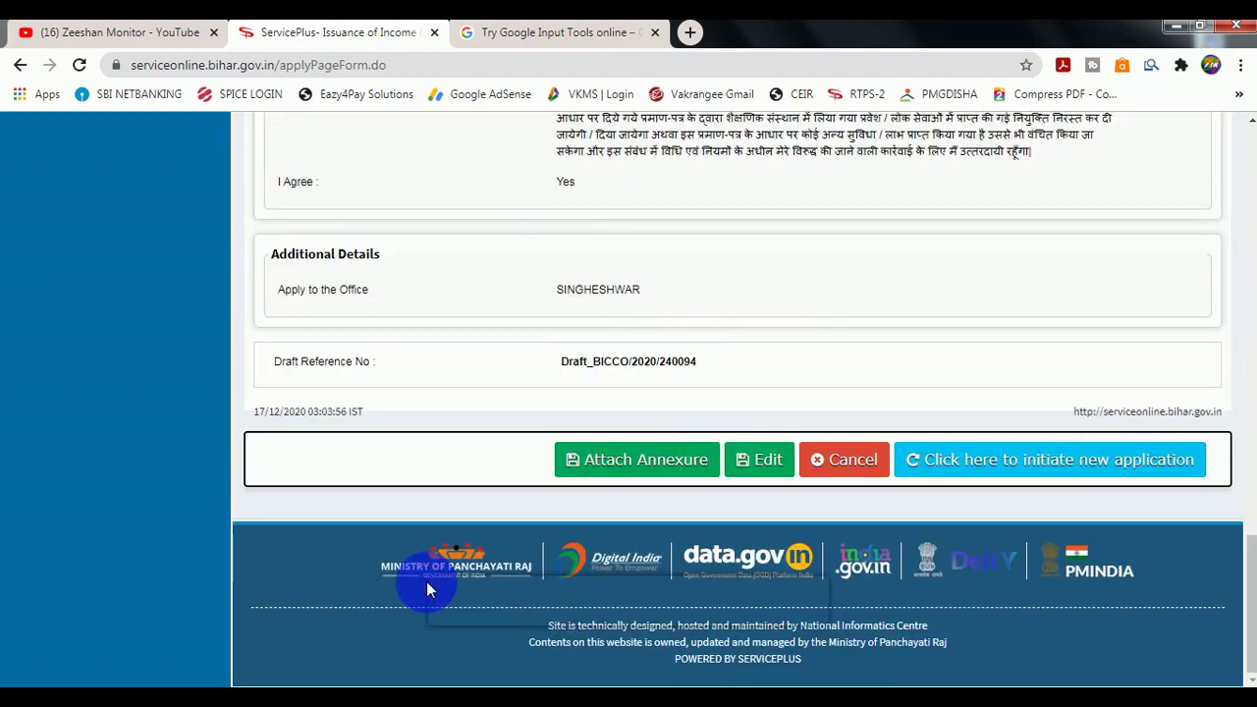
pyautogui.scroll(1, 475, 518)
pyautogui.scroll(3, 471, 519)
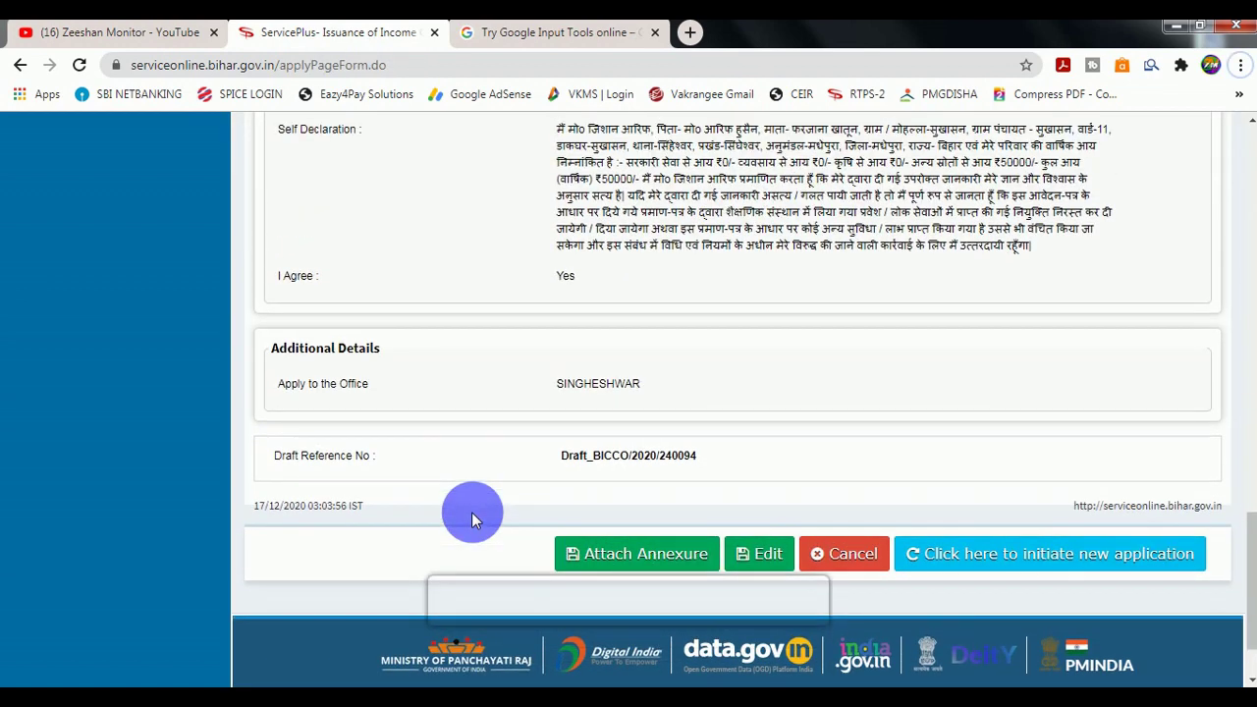
pyautogui.scroll(-4, 471, 518)
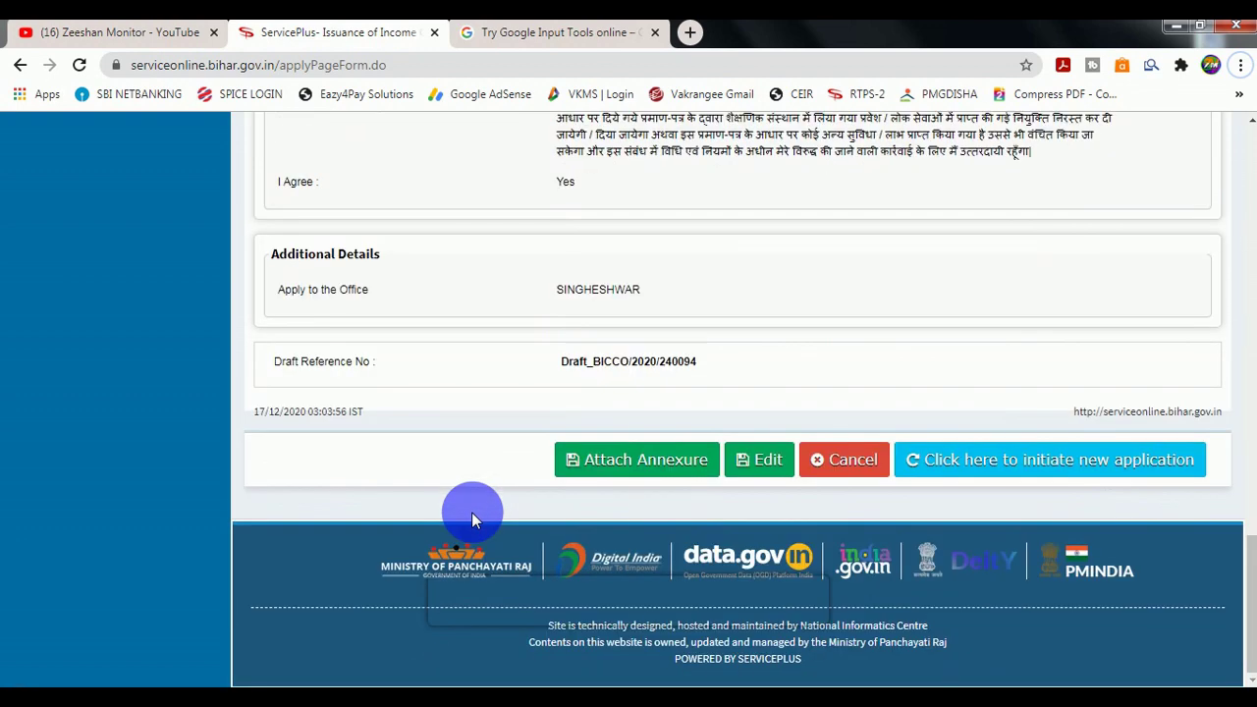
# Attach 004.jpg as the आधार कार्ड enclosure document and save the annexure.
pyautogui.click(598, 467)
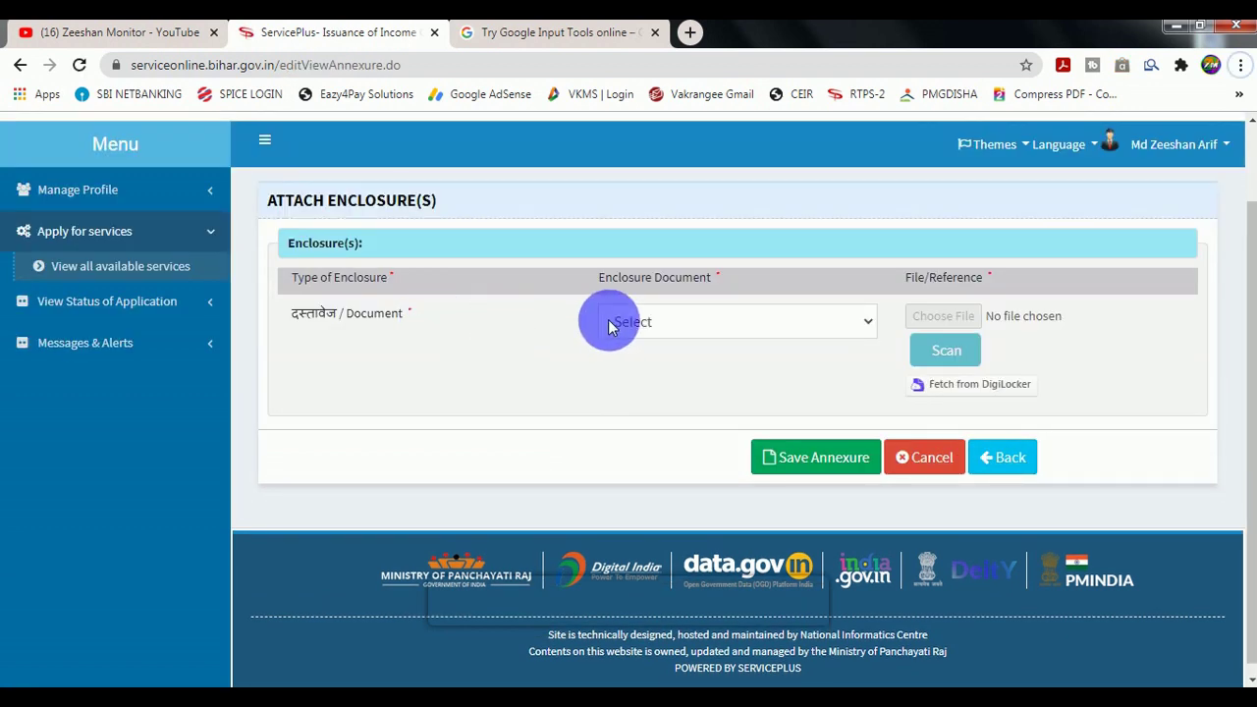
pyautogui.click(631, 319)
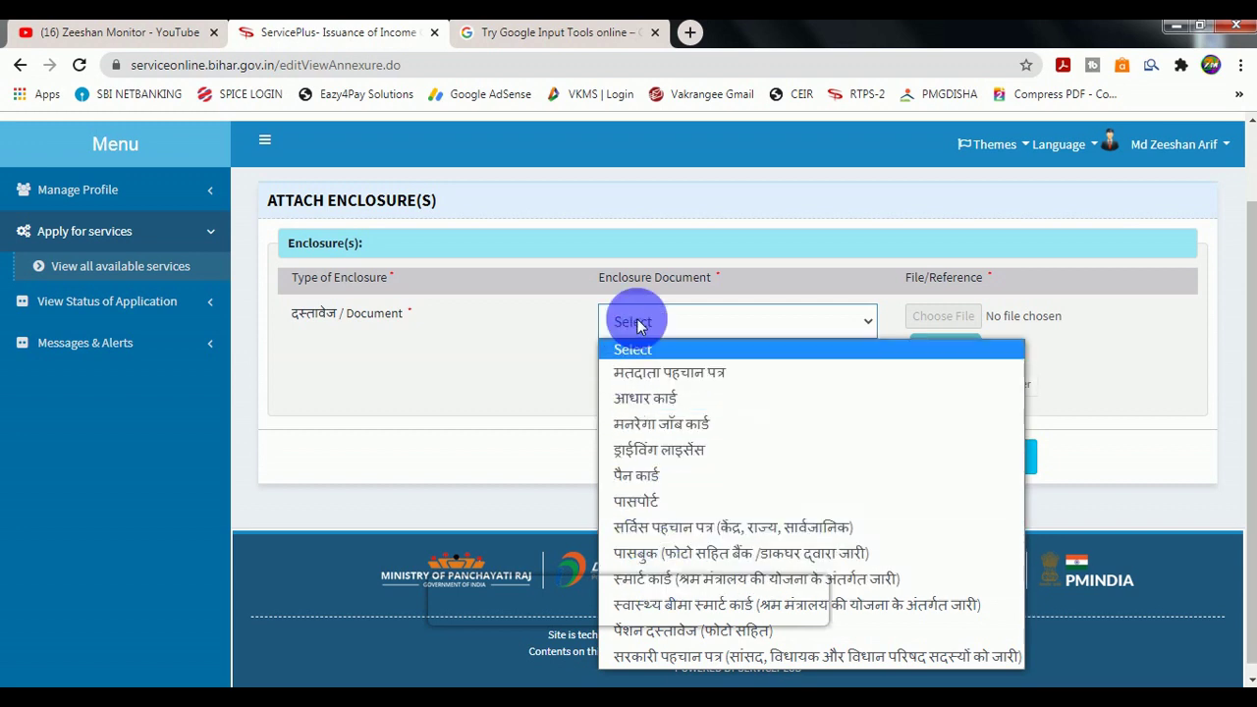
pyautogui.click(656, 396)
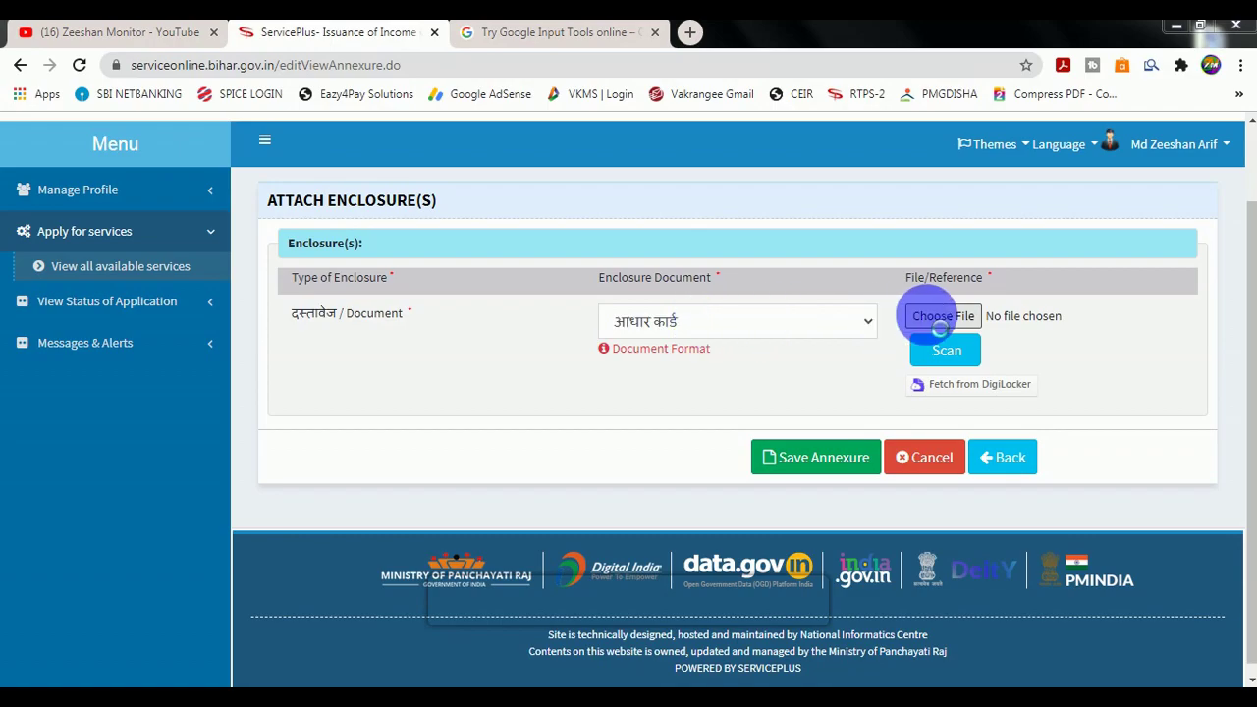
pyautogui.click(945, 316)
pyautogui.doubleClick(471, 157)
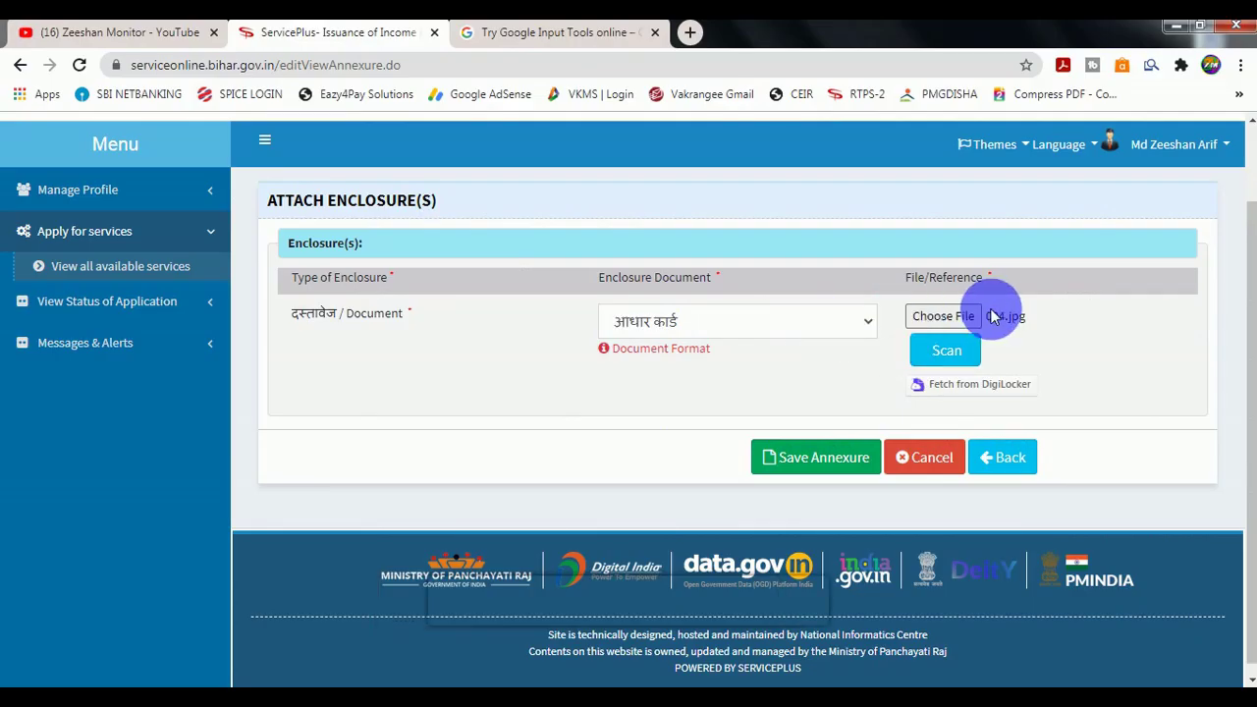
pyautogui.click(805, 469)
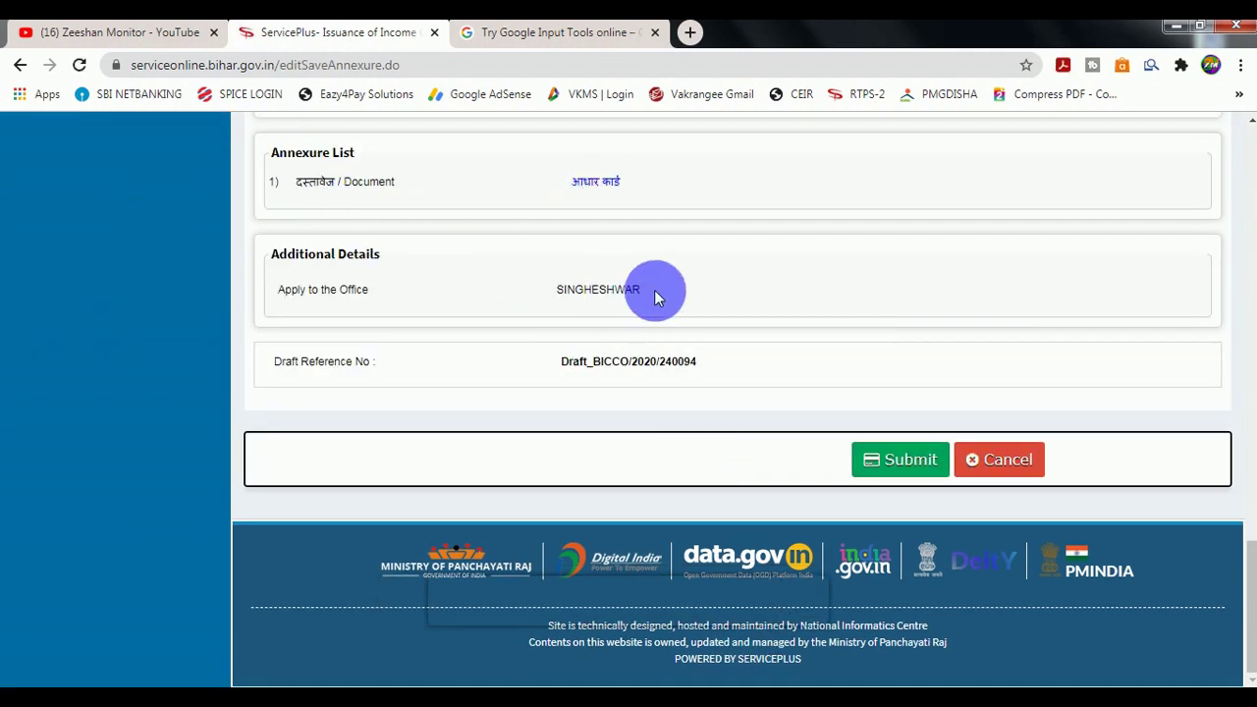
# Submit the application and scroll through the two-page acknowledgment PDF.
pyautogui.click(901, 468)
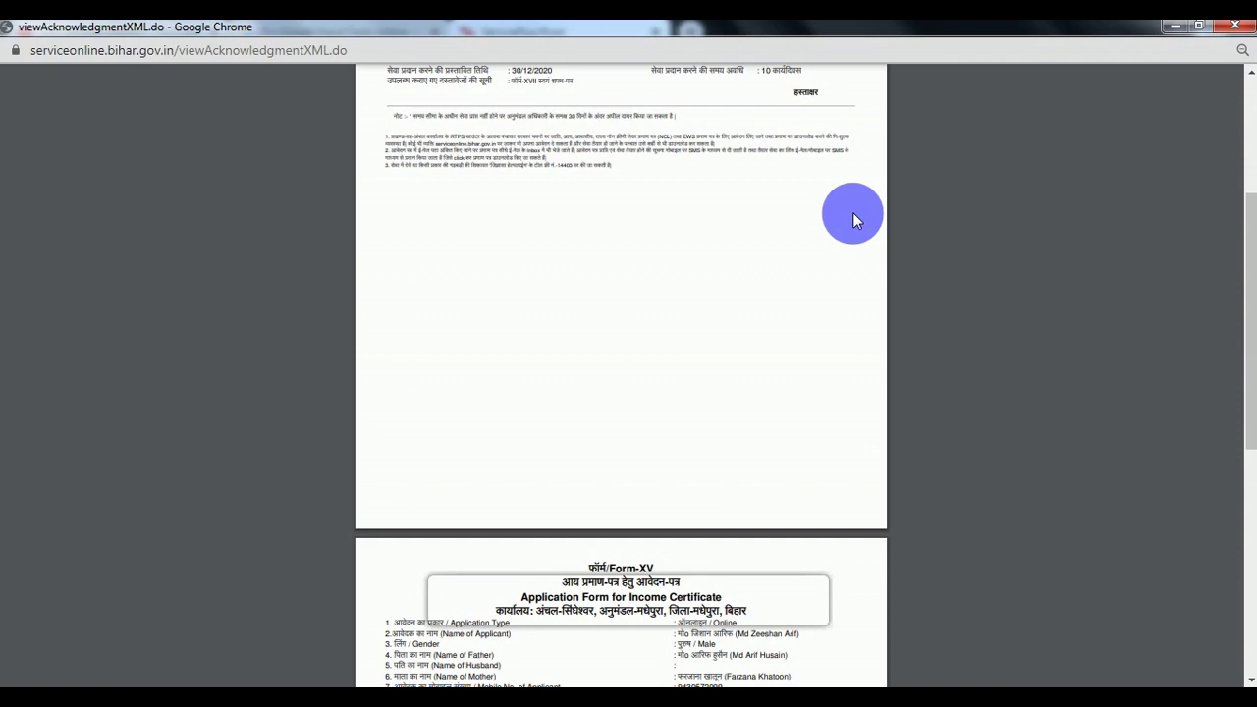
pyautogui.scroll(-2, 848, 215)
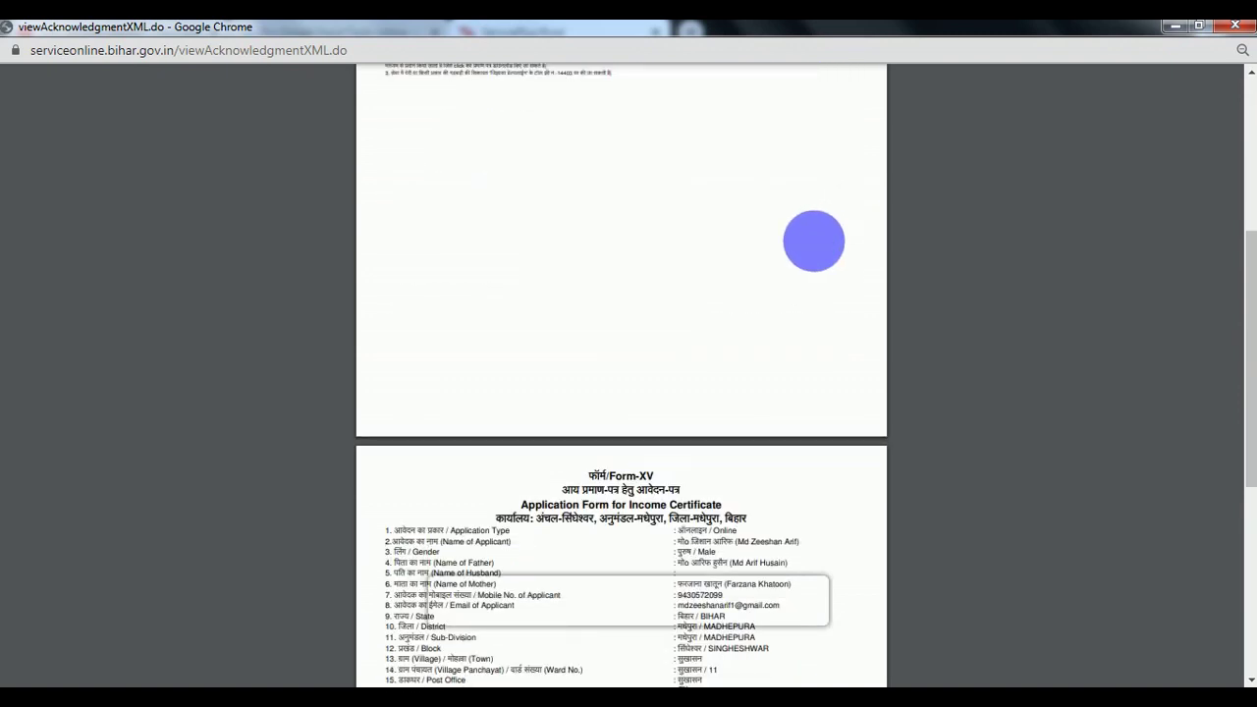
pyautogui.scroll(2, 814, 399)
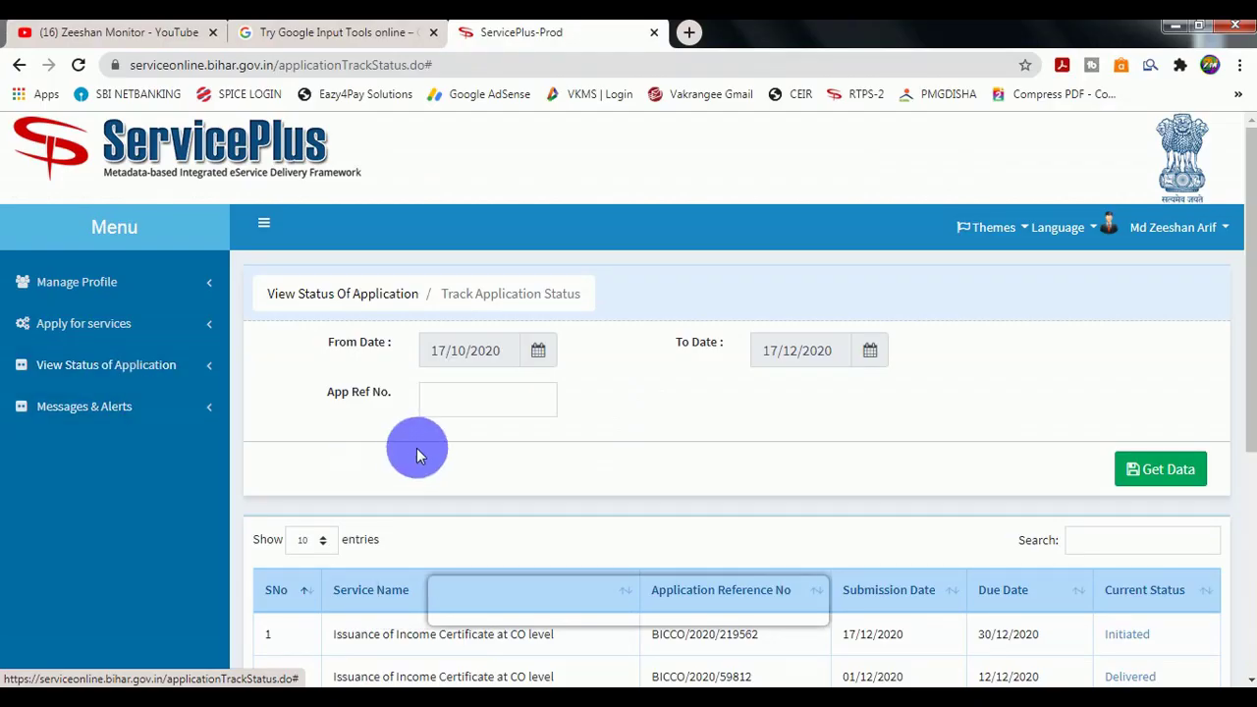
# Load the tracked applications to confirm the request shows Initiated, then switch to the YouTube tab.
pyautogui.click(86, 374)
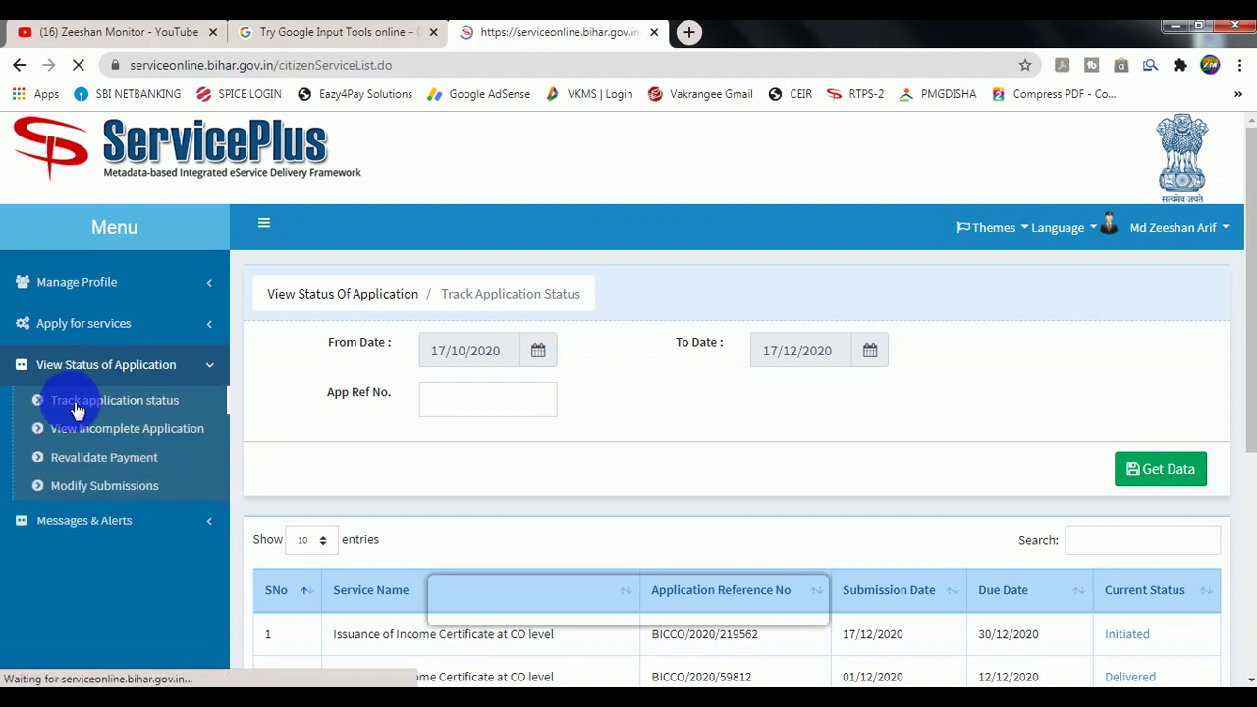
pyautogui.click(1160, 467)
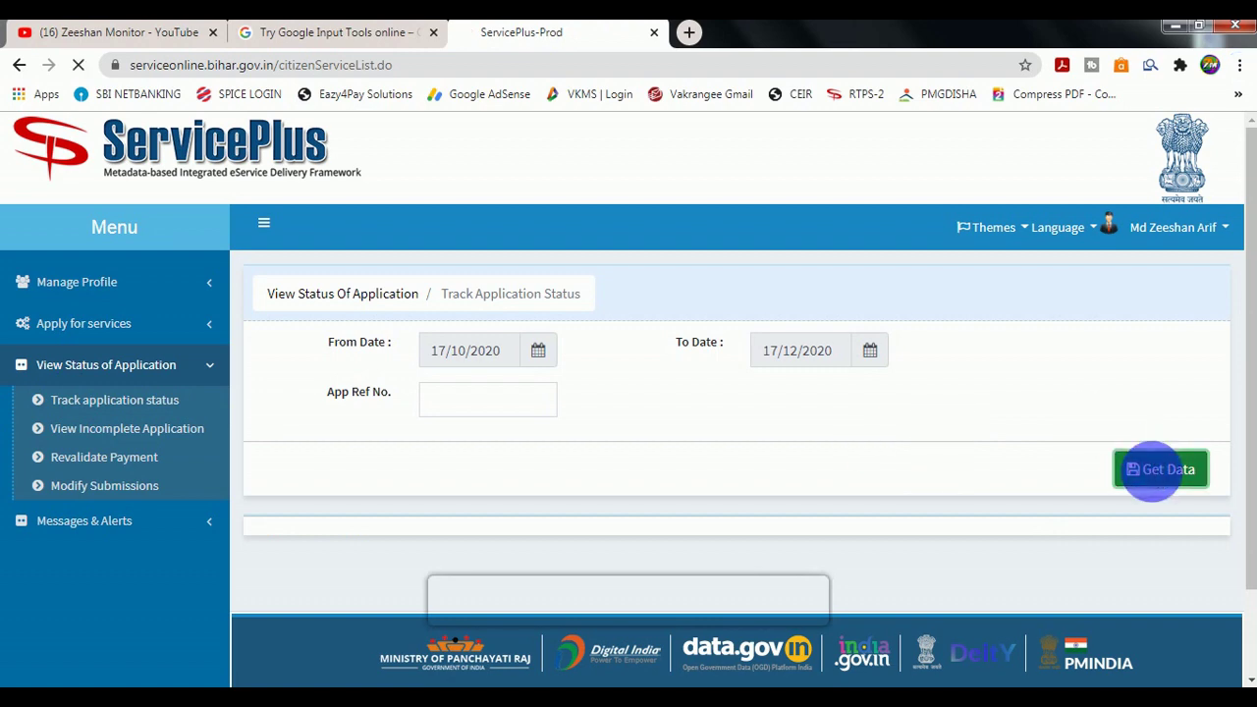
pyautogui.scroll(-2, 1088, 533)
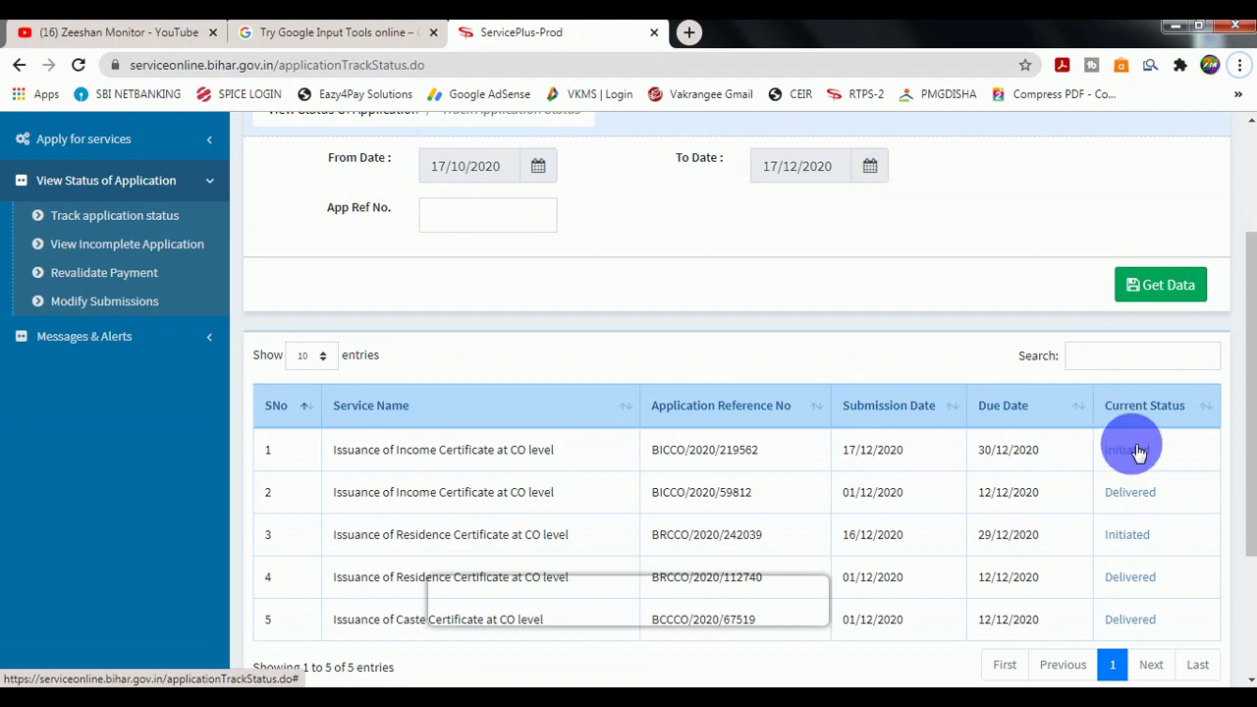
pyautogui.hotkey('ctrl', '1')
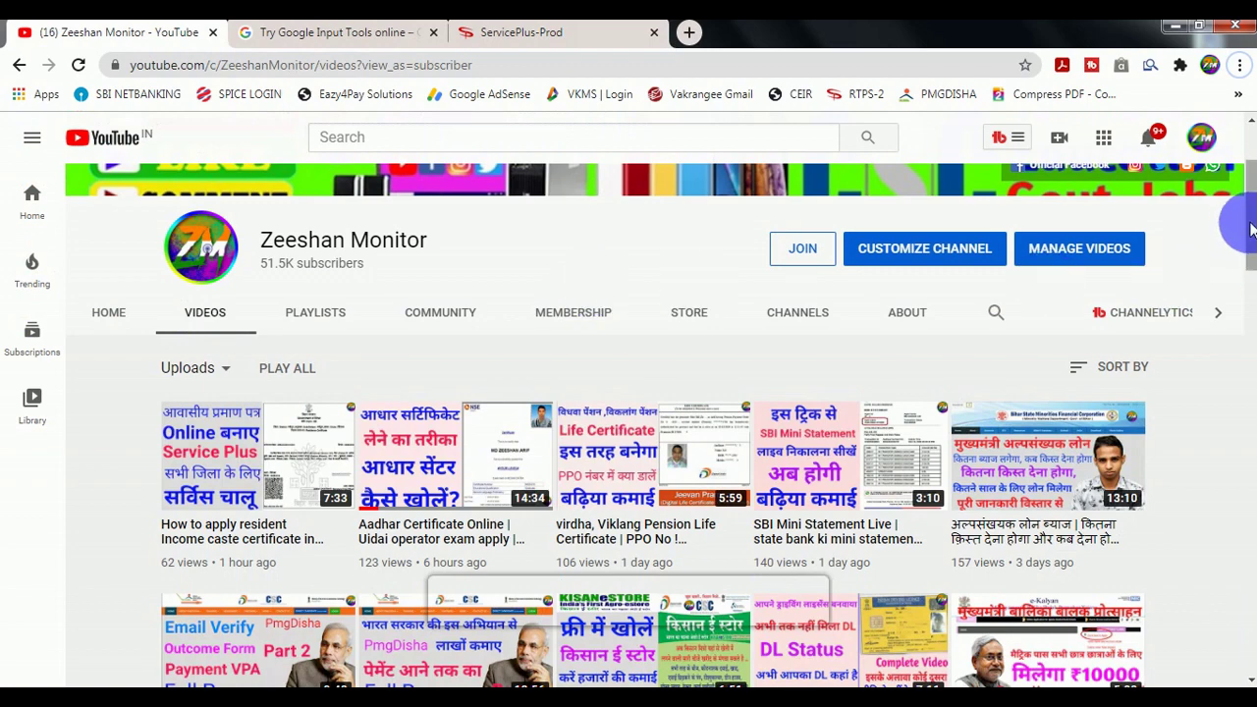